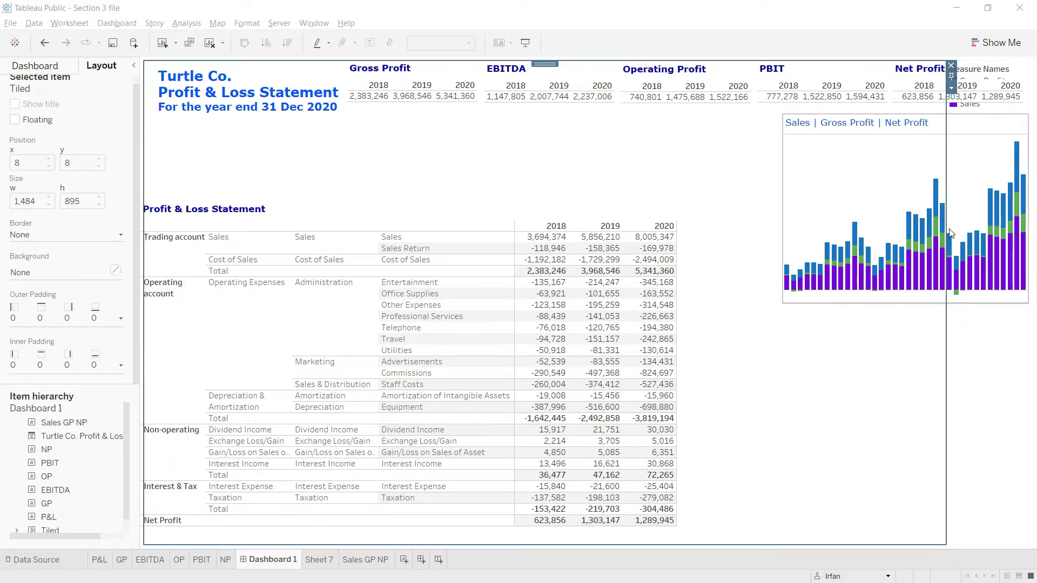
# Add a new blank worksheet, Sheet 9, from the sheet tab bar
pyautogui.moveTo(912, 212)
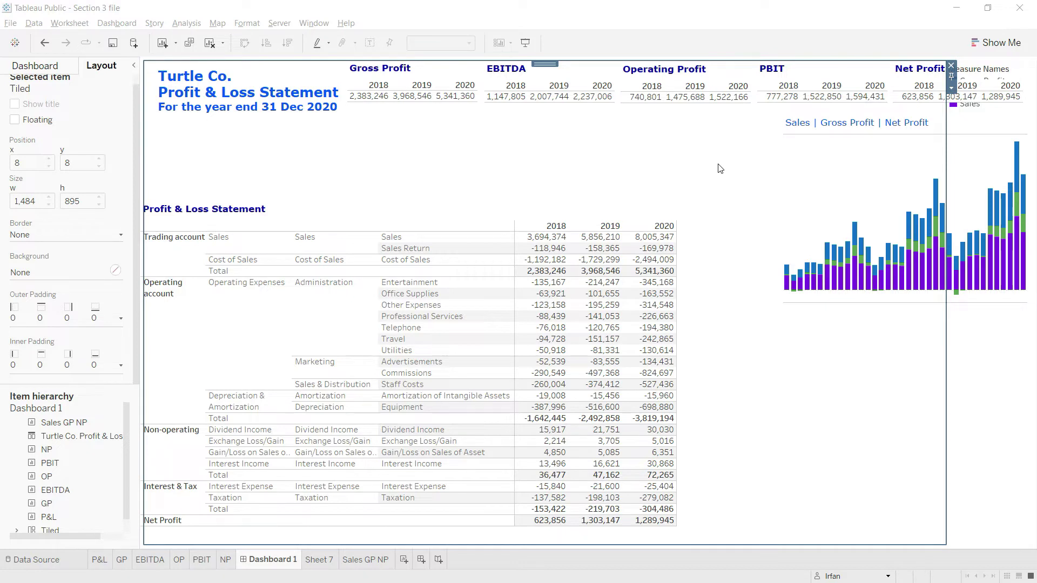
pyautogui.click(404, 560)
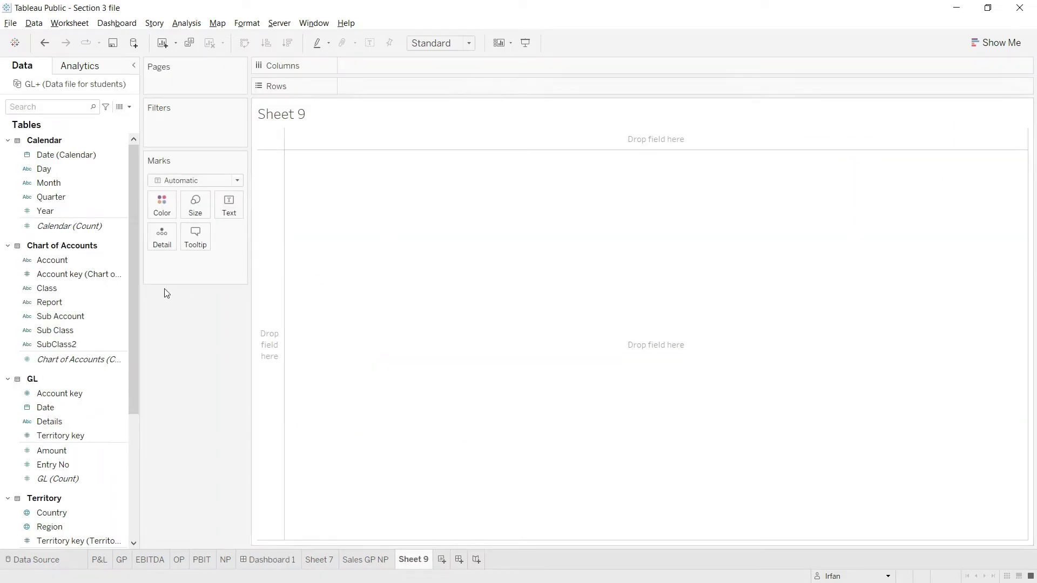
# Place Gross Profit, EBITDA and Operating Profit on Rows as three chart rows
pyautogui.moveTo(131, 280); pyautogui.dragTo(160, 430)
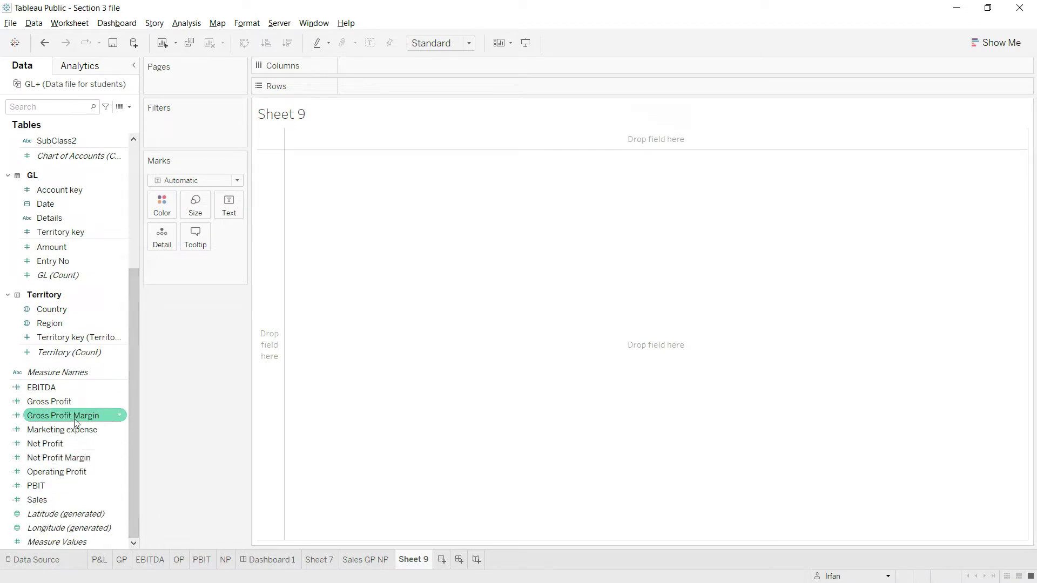
pyautogui.moveTo(63, 404); pyautogui.dragTo(382, 88)
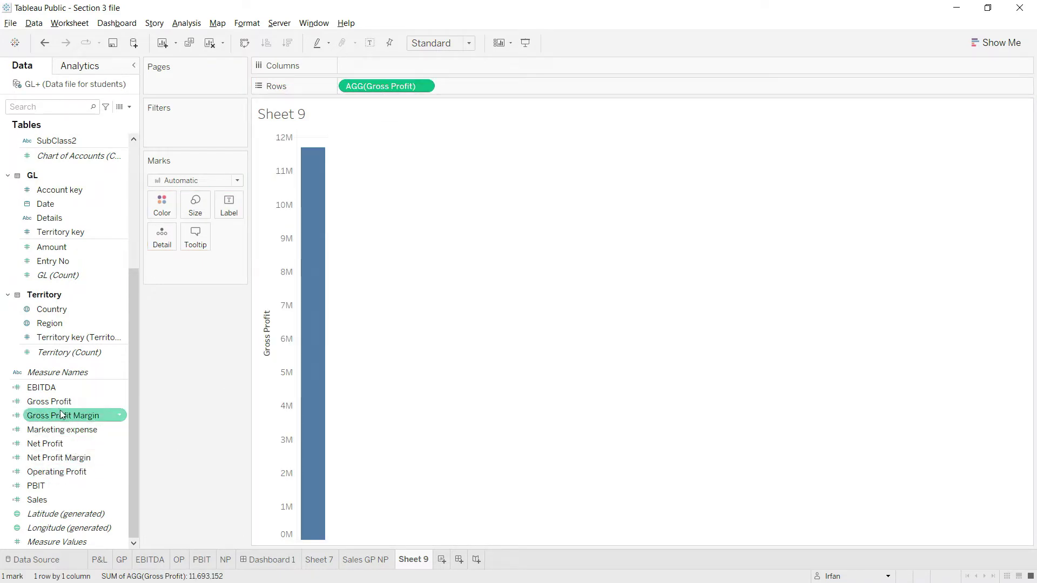
pyautogui.moveTo(54, 388); pyautogui.dragTo(467, 89)
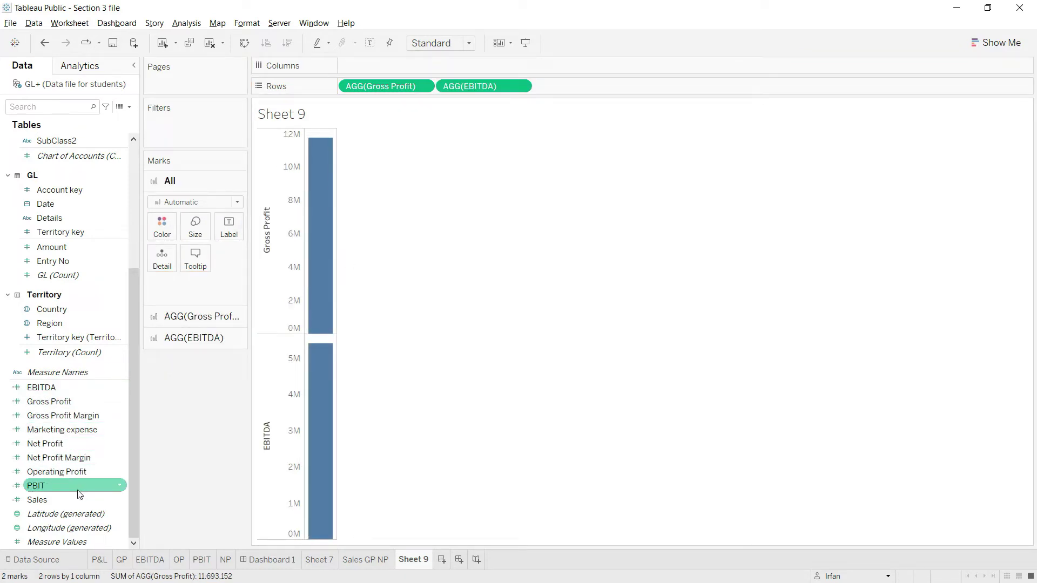
pyautogui.moveTo(73, 473); pyautogui.dragTo(590, 86)
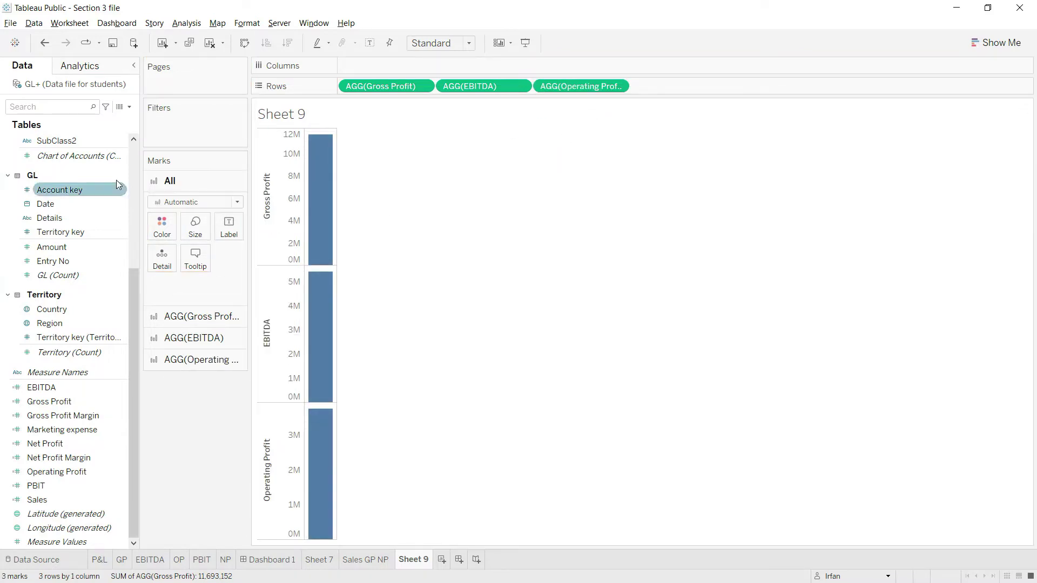
# Put Date on Columns to spread the charts across years 2018–2020
pyautogui.moveTo(133, 281); pyautogui.dragTo(145, 149)
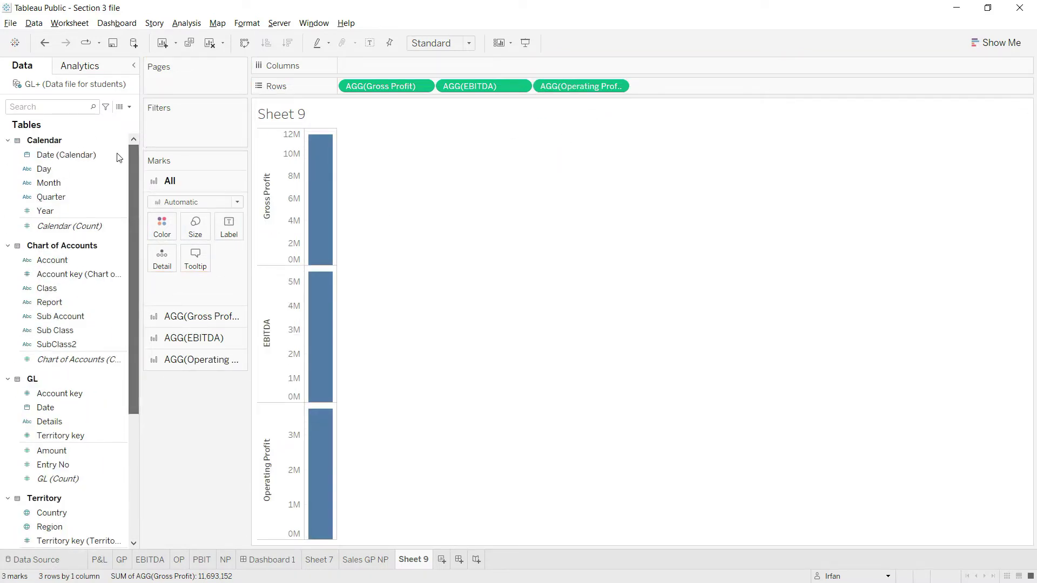
pyautogui.moveTo(62, 156); pyautogui.dragTo(372, 71)
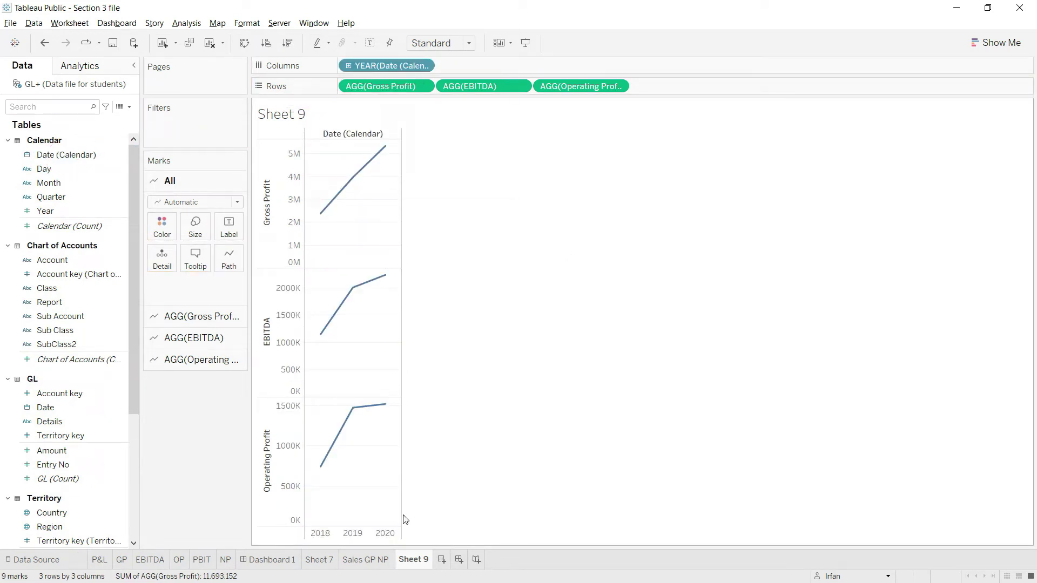
pyautogui.click(1008, 42)
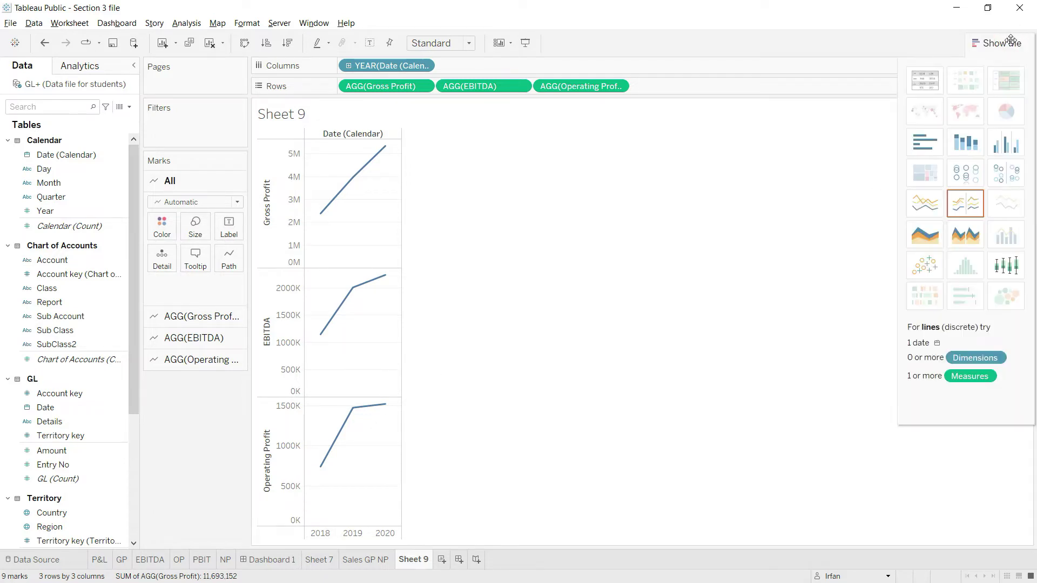
# Switch the three yearly charts to continuous area charts via Show Me
pyautogui.click(936, 242)
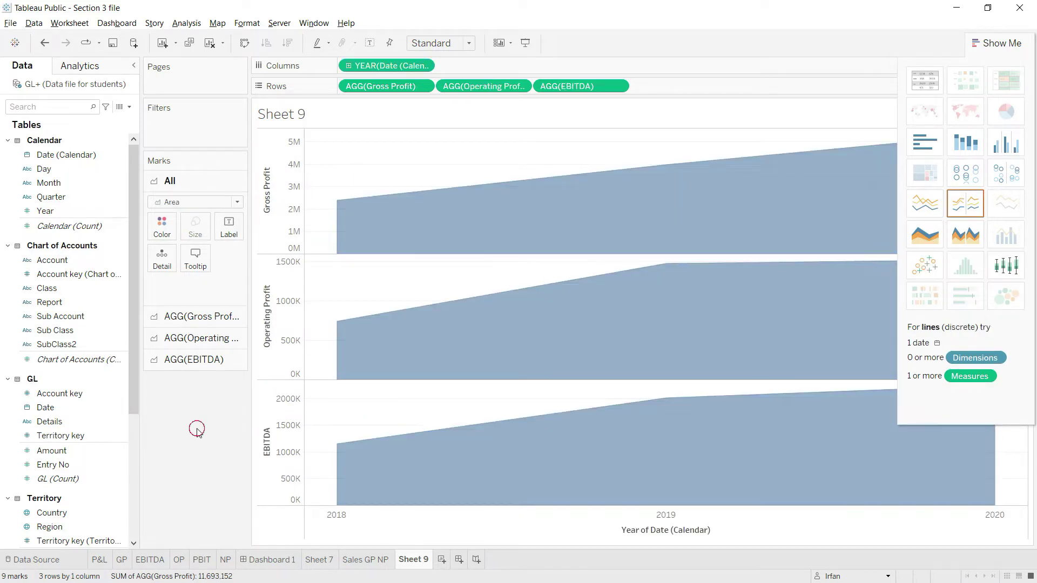
pyautogui.click(988, 43)
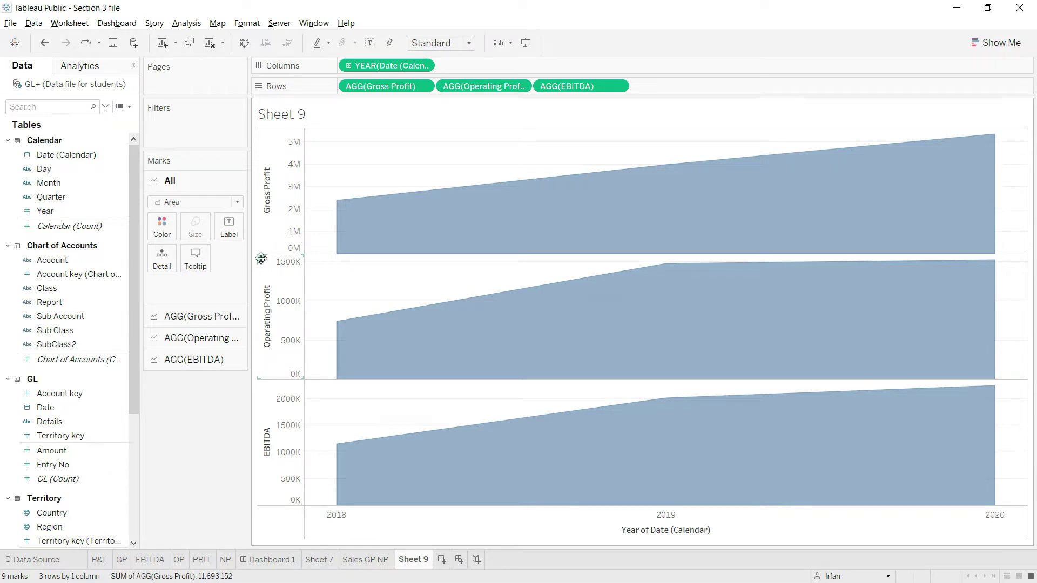
pyautogui.moveTo(260, 258); pyautogui.dragTo(278, 238)
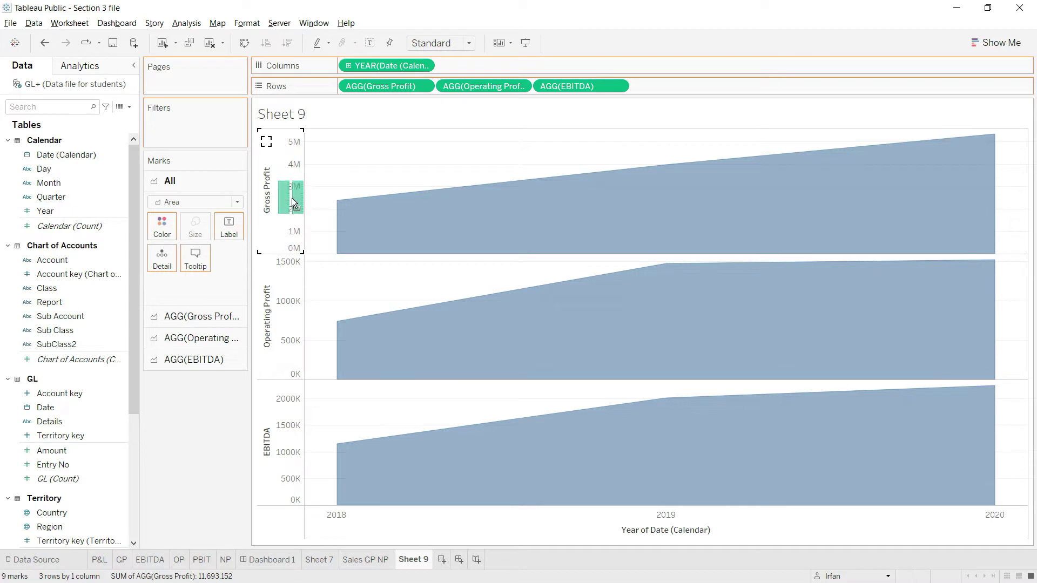
# Merge the Gross Profit and EBITDA axes onto Operating Profit's to share one Value axis
pyautogui.moveTo(293, 202); pyautogui.dragTo(292, 201)
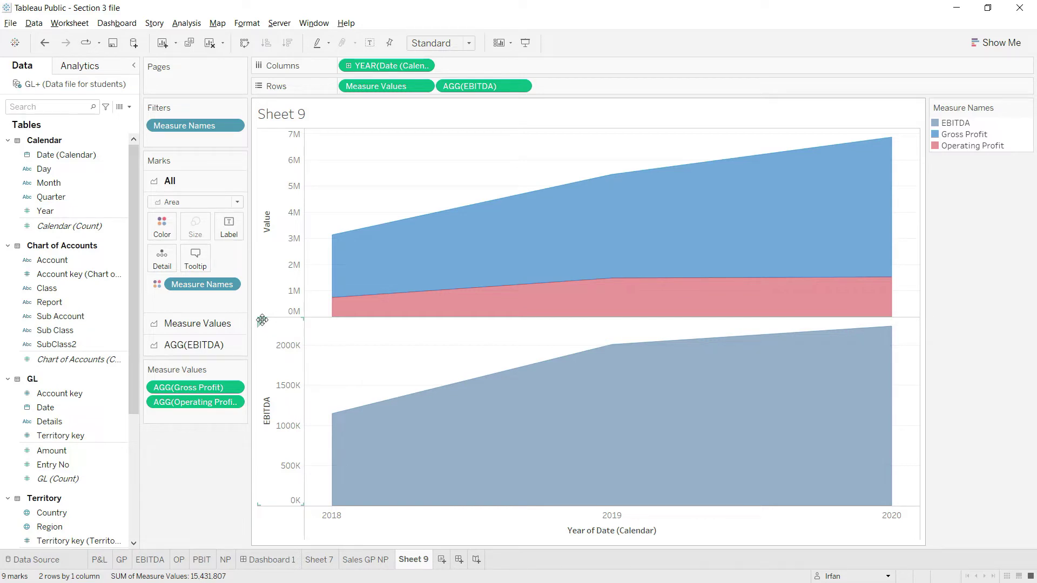
pyautogui.moveTo(261, 320); pyautogui.dragTo(288, 294)
pyautogui.moveTo(299, 241); pyautogui.dragTo(289, 228)
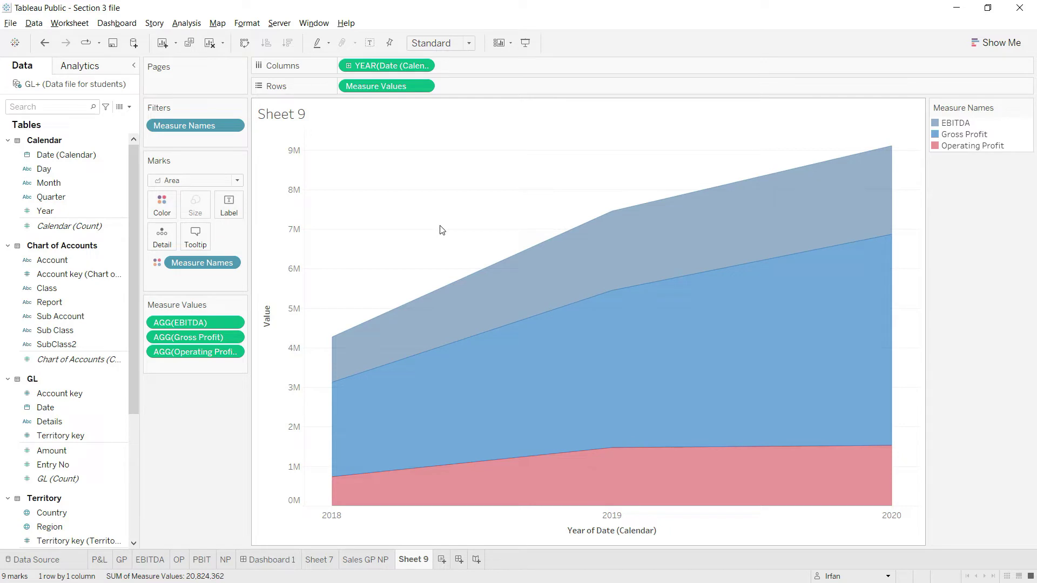
# Drill the YEAR(Date) pill down through quarters to monthly dates
pyautogui.click(349, 66)
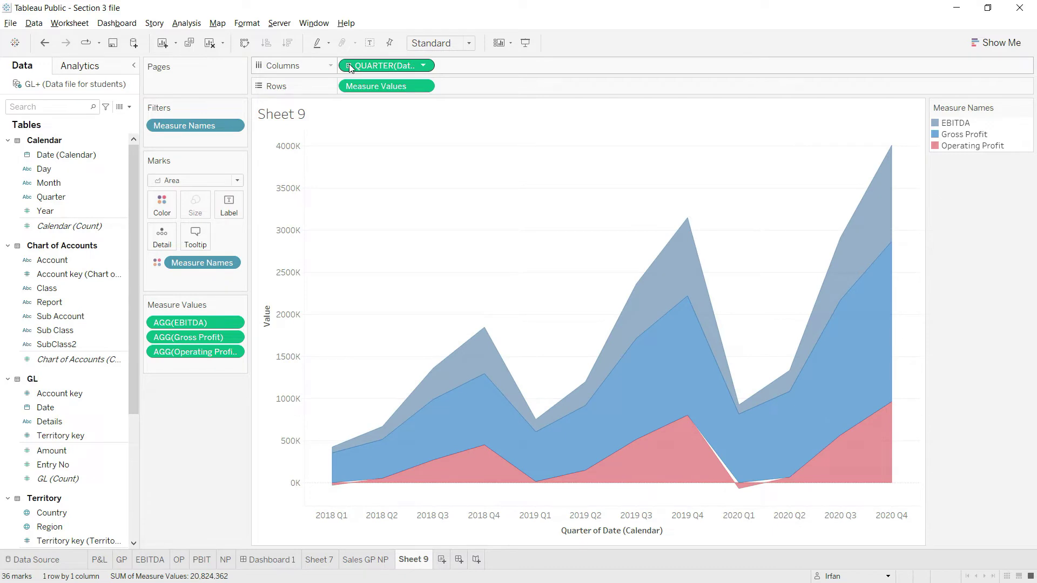
pyautogui.click(349, 65)
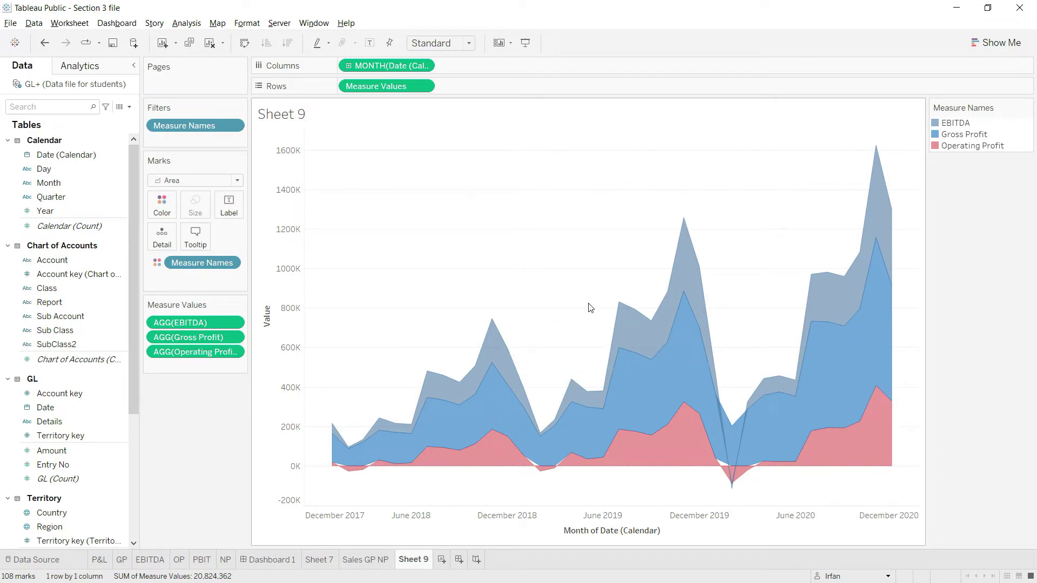
pyautogui.click(162, 207)
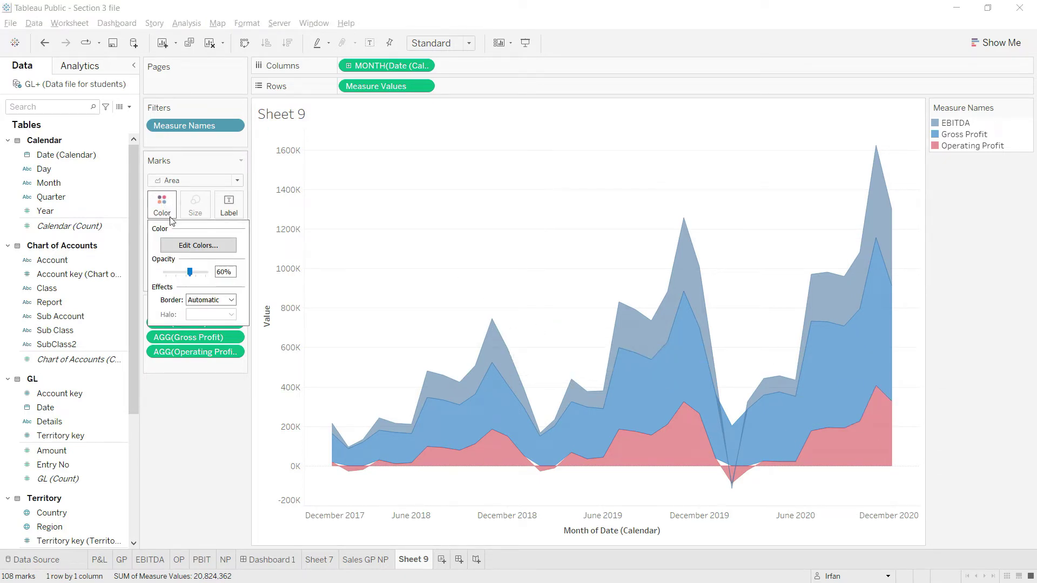
# Switch the measure colours to the Lightning Dark palette and make Gross Profit purple
pyautogui.click(198, 247)
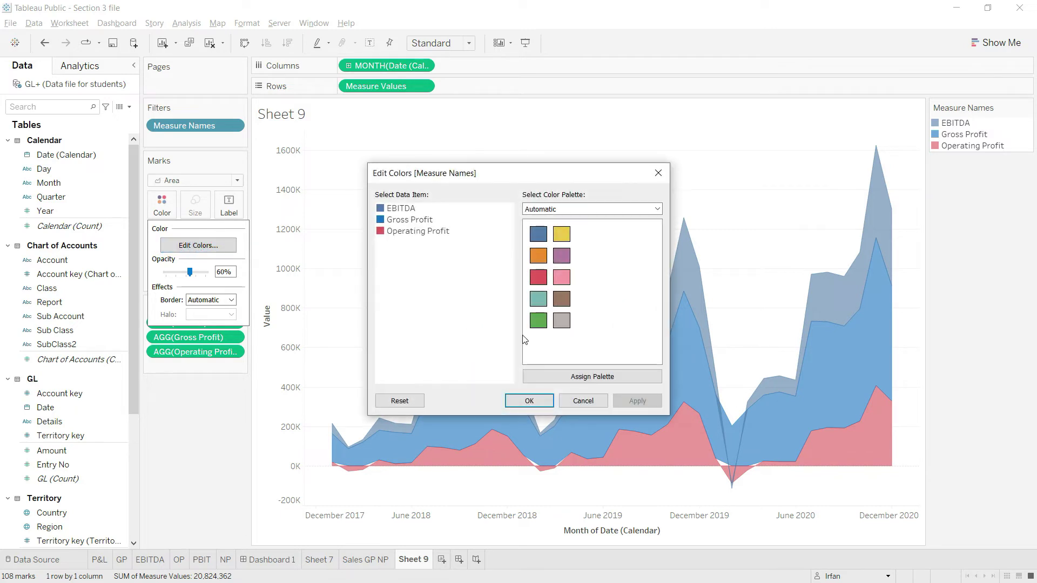
pyautogui.moveTo(518, 173); pyautogui.dragTo(379, 136)
pyautogui.click(255, 185)
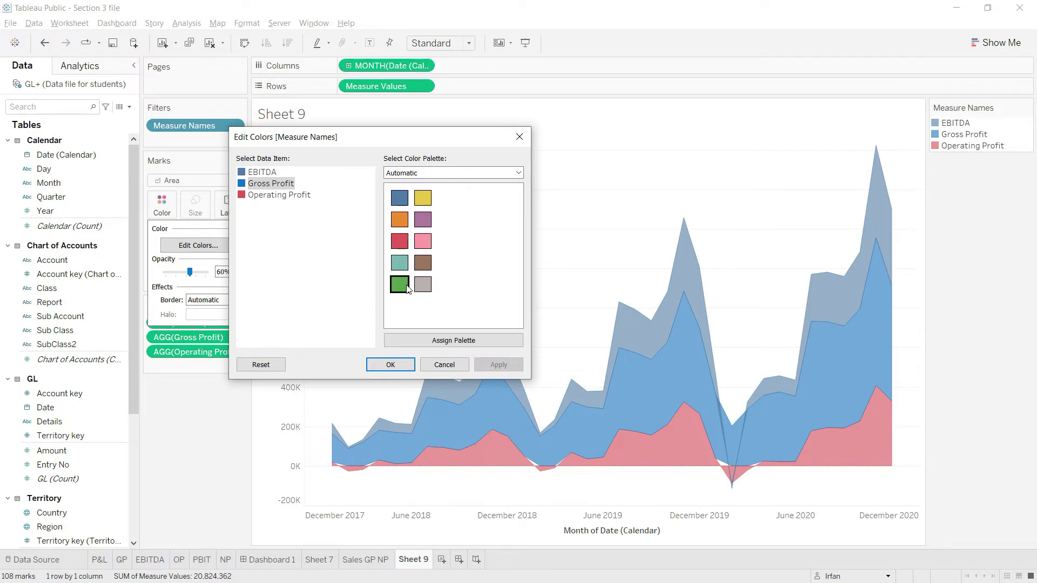
pyautogui.click(519, 173)
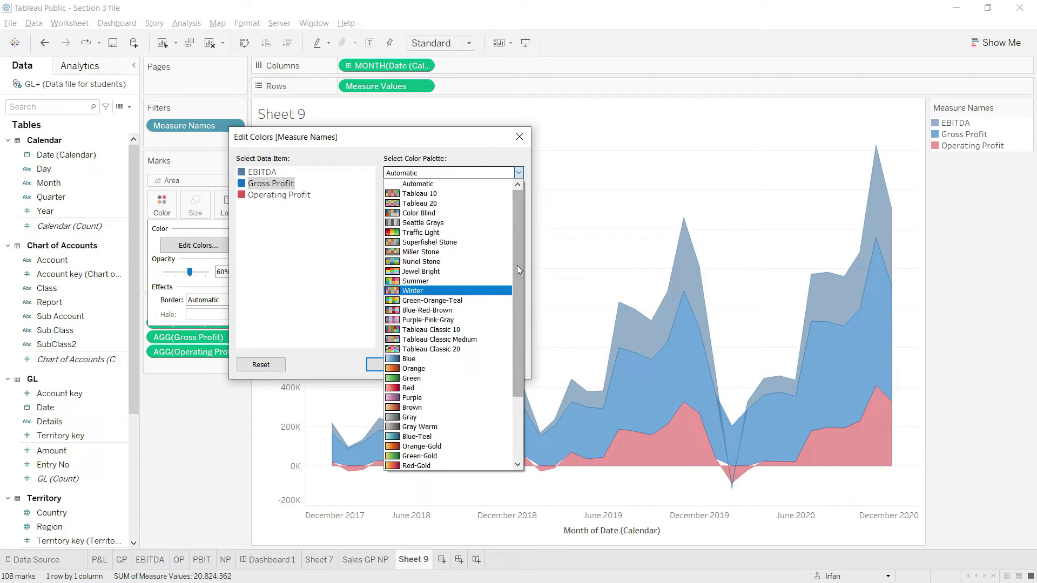
pyautogui.moveTo(516, 273); pyautogui.dragTo(517, 322)
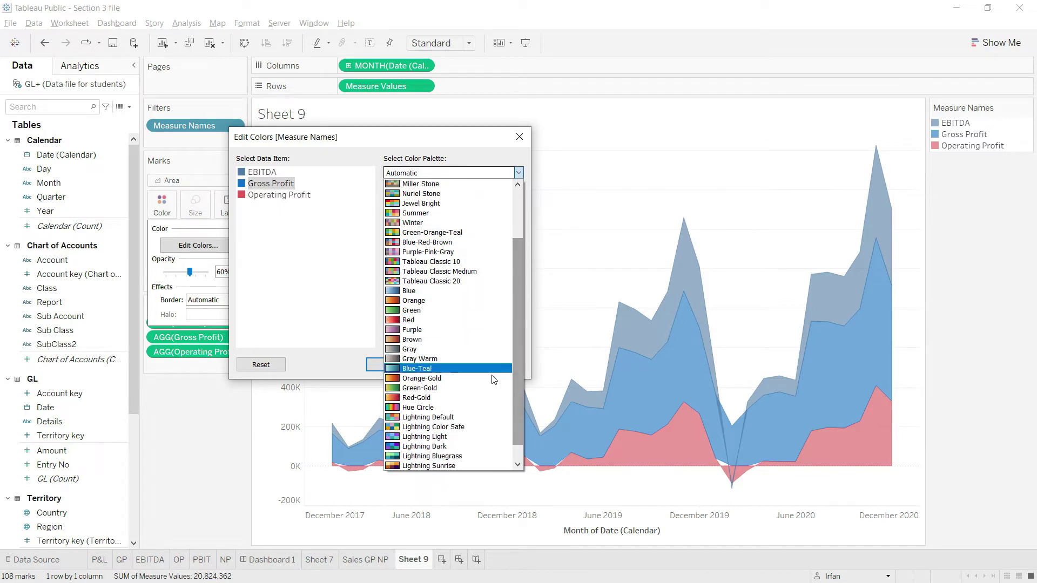
pyautogui.click(432, 447)
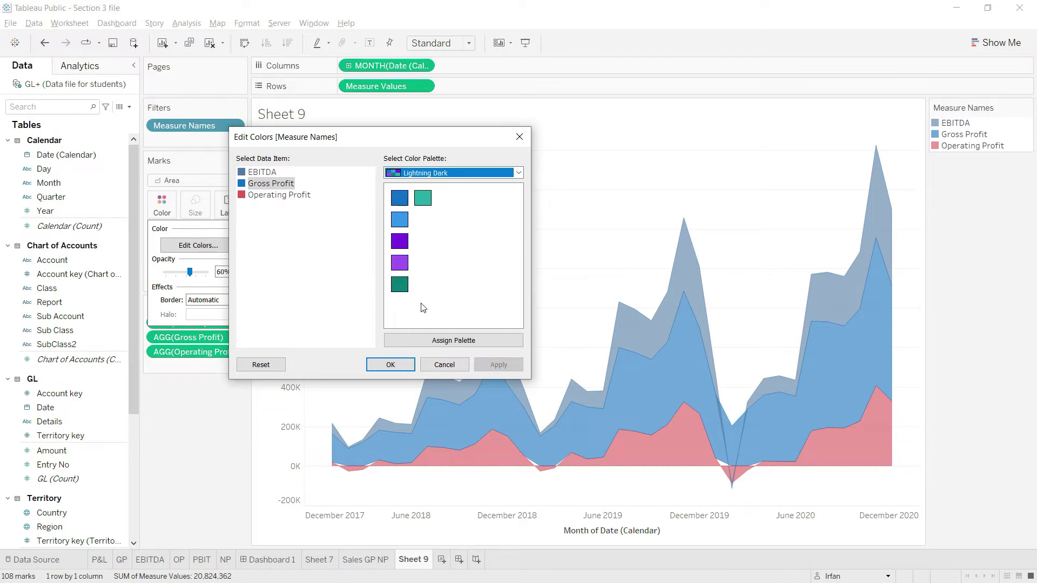
pyautogui.click(402, 243)
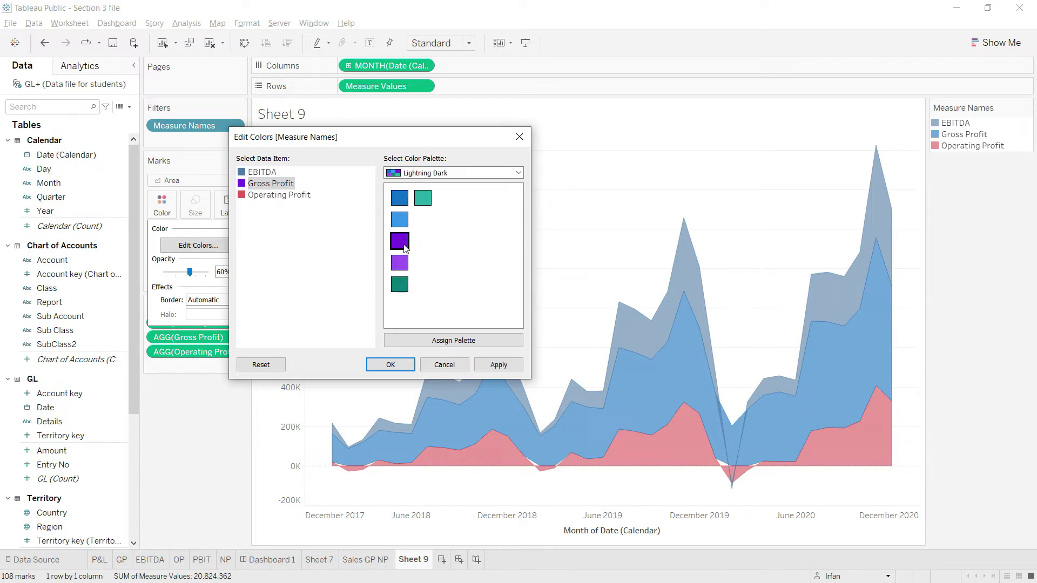
# Make EBITDA dark blue and Operating Profit light purple, then apply the colours
pyautogui.click(265, 172)
pyautogui.click(401, 201)
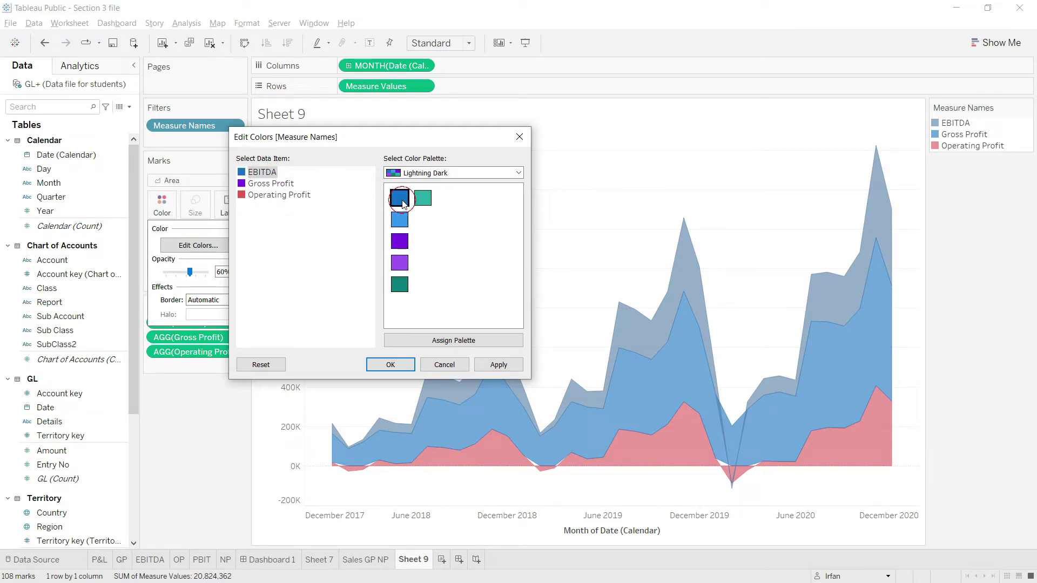
pyautogui.click(265, 195)
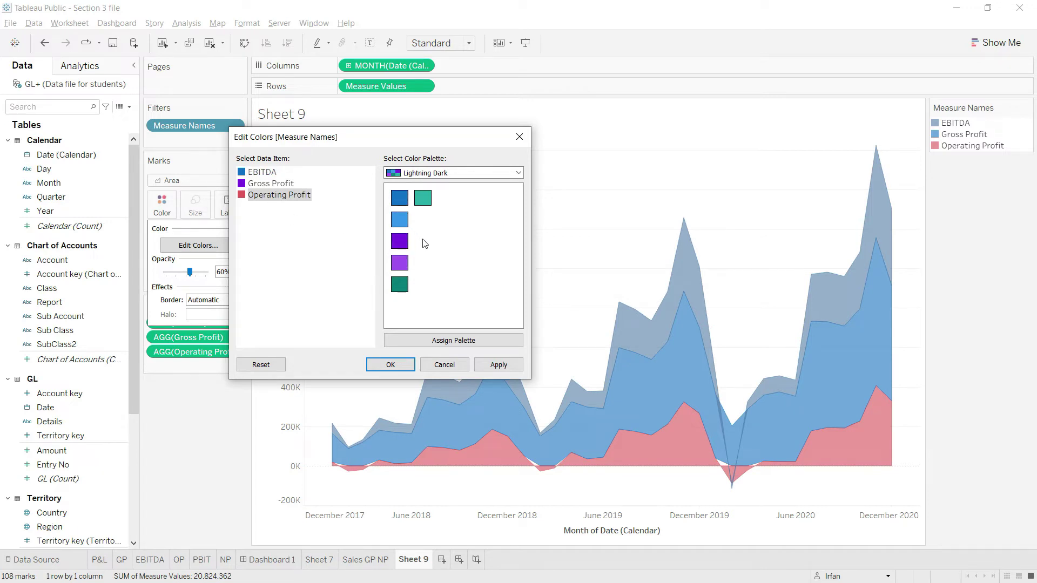
pyautogui.click(401, 267)
pyautogui.moveTo(446, 144); pyautogui.dragTo(377, 135)
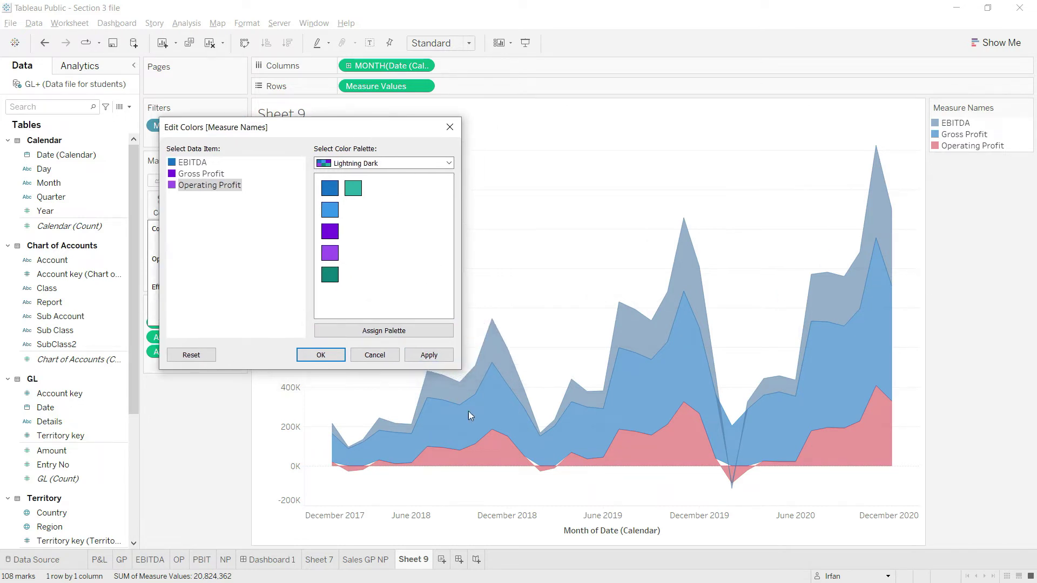
pyautogui.click(432, 355)
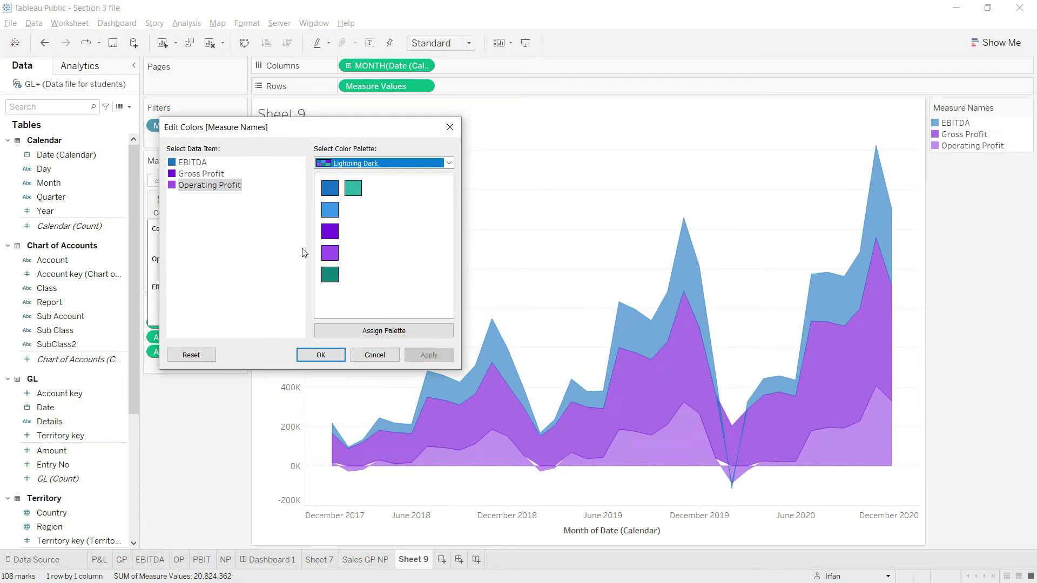
# Change Operating Profit to teal, apply and confirm the colour edits
pyautogui.click(197, 164)
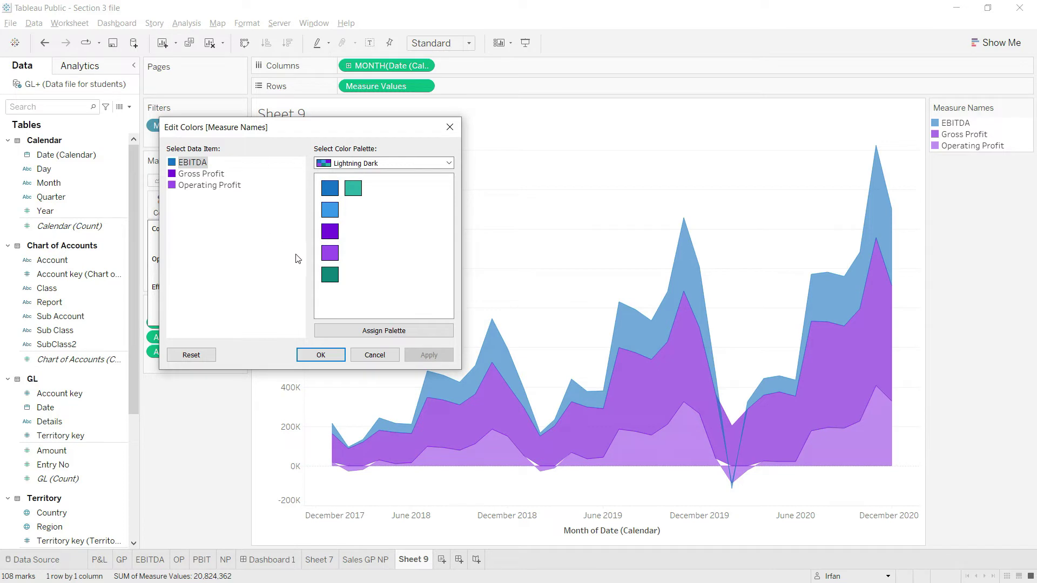
pyautogui.click(207, 187)
pyautogui.click(357, 193)
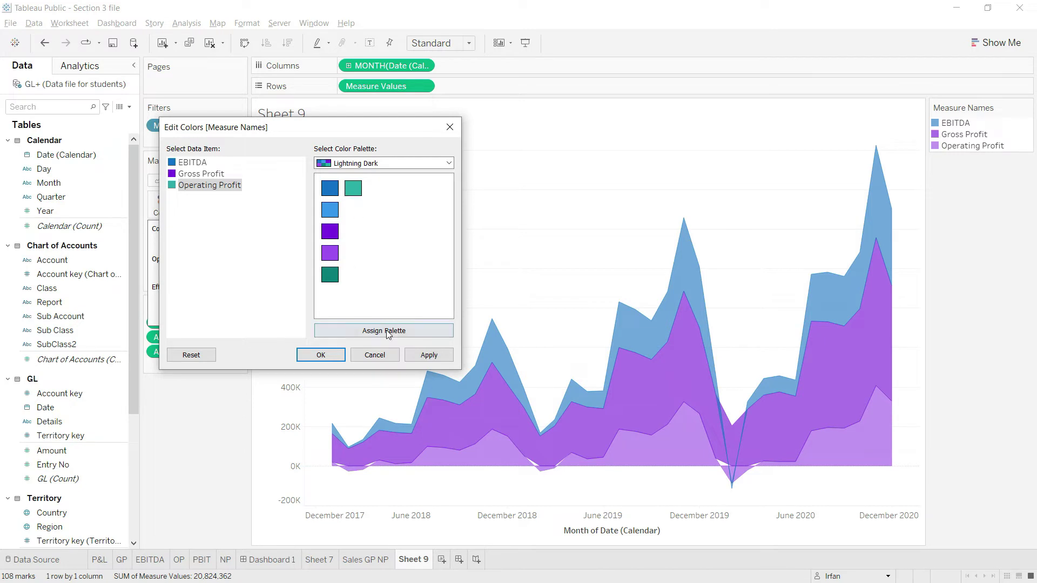
pyautogui.click(429, 355)
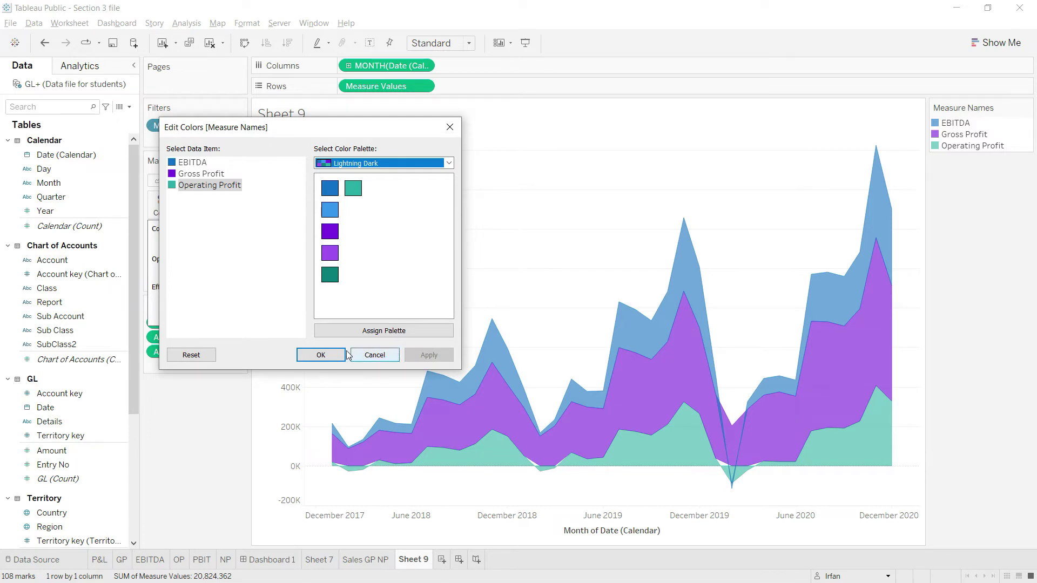
pyautogui.click(322, 355)
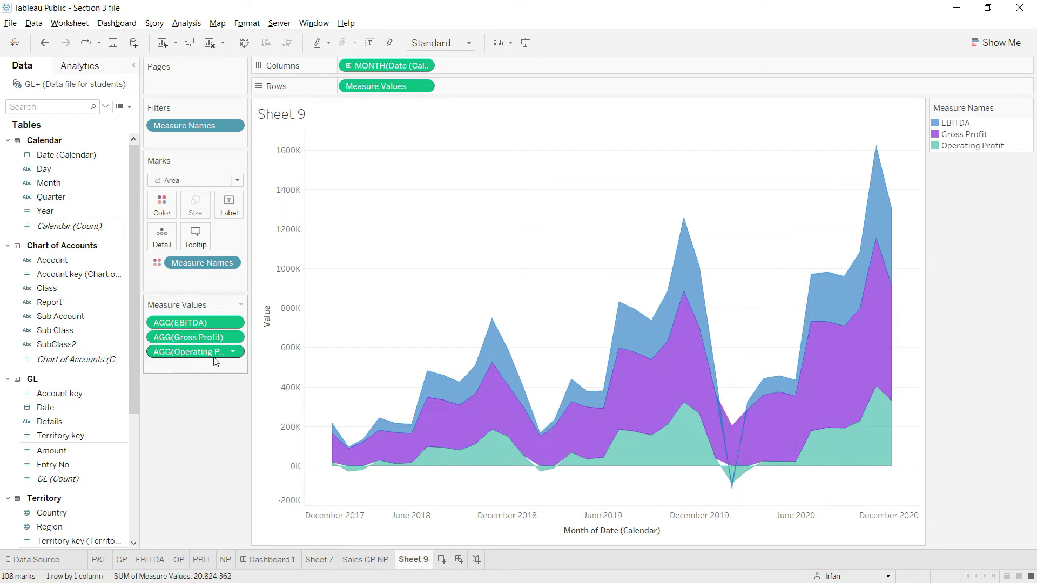
pyautogui.moveTo(187, 337); pyautogui.dragTo(187, 316)
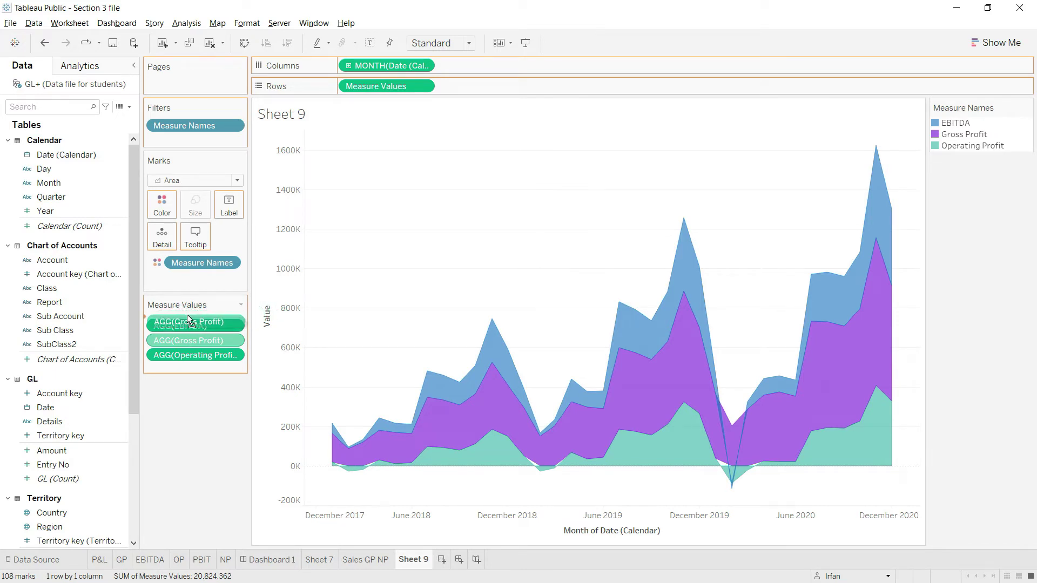
# Move Gross Profit above EBITDA in the Measure Values card so it stacks on top
pyautogui.moveTo(187, 315); pyautogui.dragTo(186, 314)
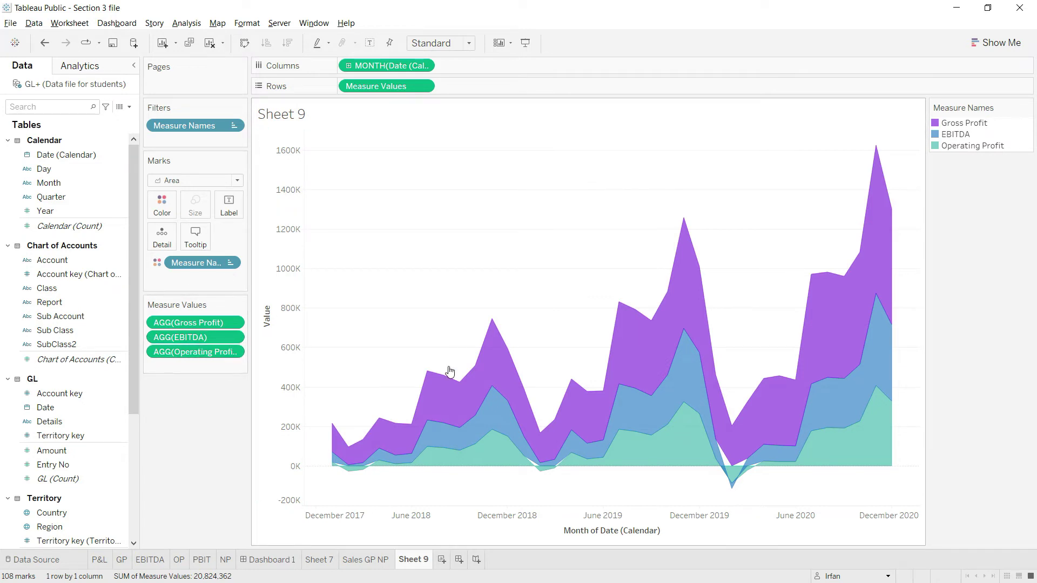
pyautogui.rightClick(286, 254)
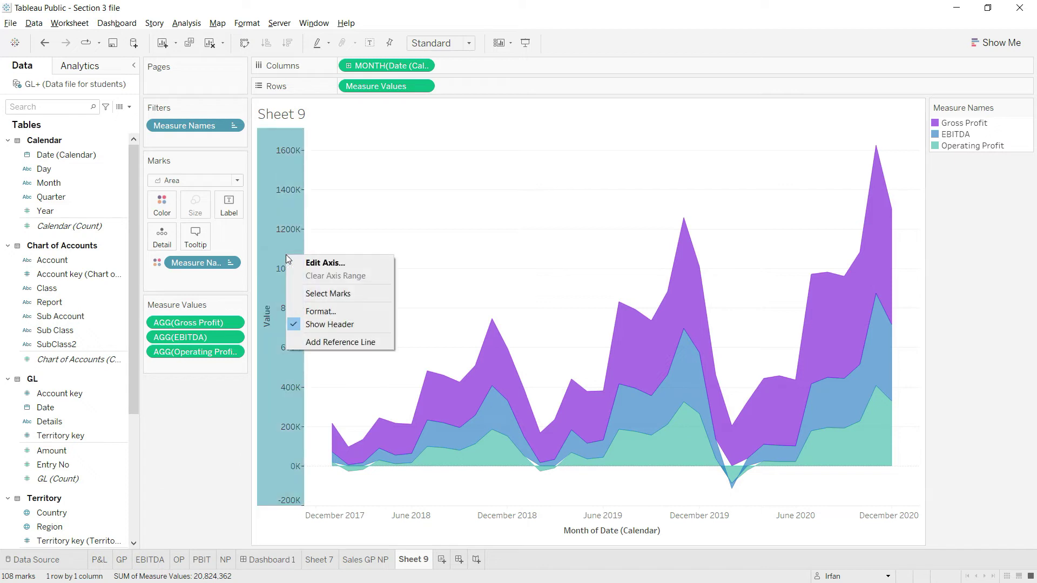
# Turn off Show Header for both the Value axis and the month date axis
pyautogui.click(330, 325)
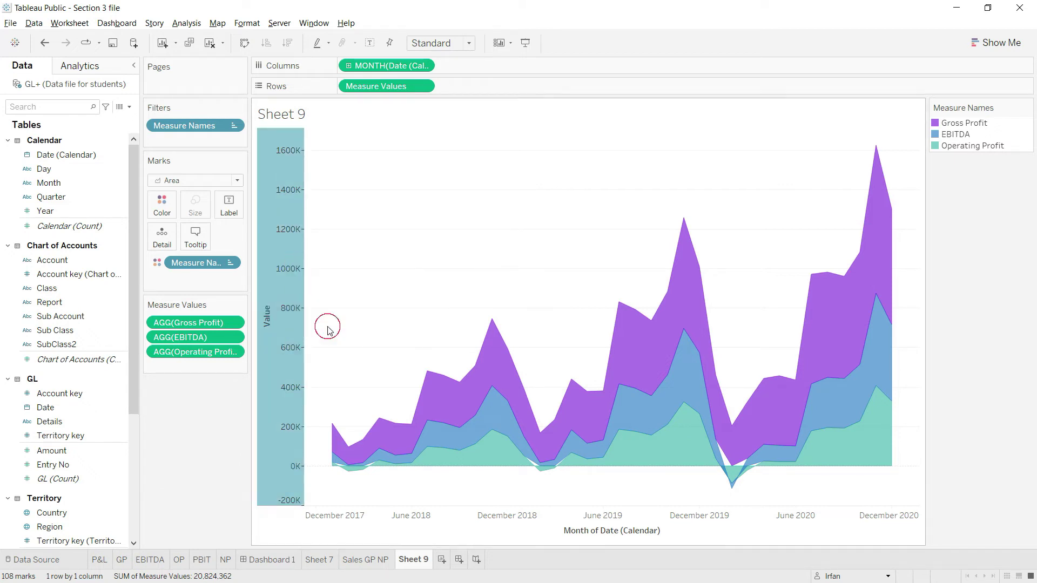
pyautogui.rightClick(605, 521)
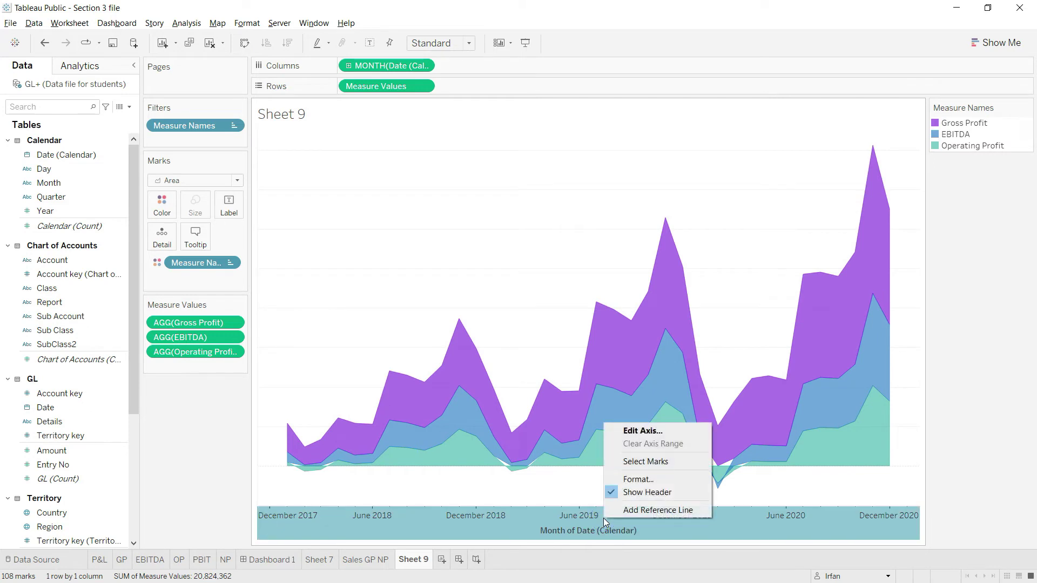
pyautogui.click(630, 492)
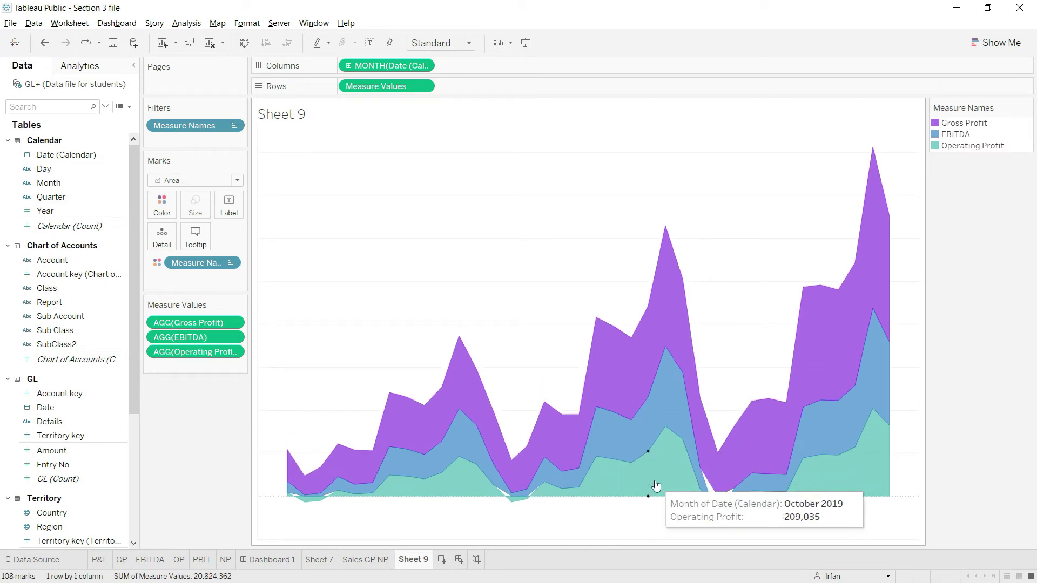
# Replace the <Sheet Name> title with 'Gross Profit | EBITDA | Operating Profit'
pyautogui.rightClick(294, 113)
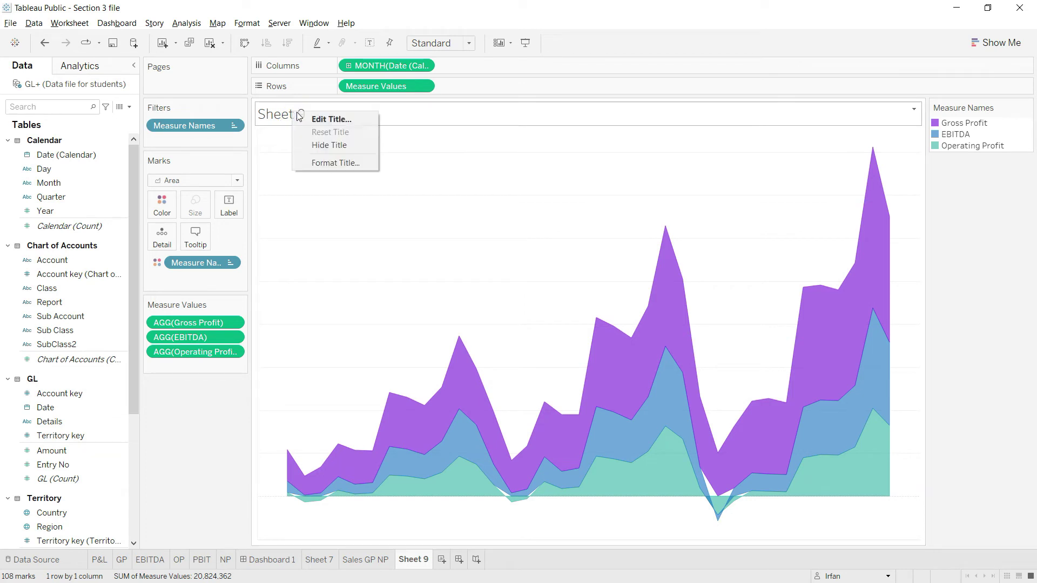
pyautogui.click(330, 120)
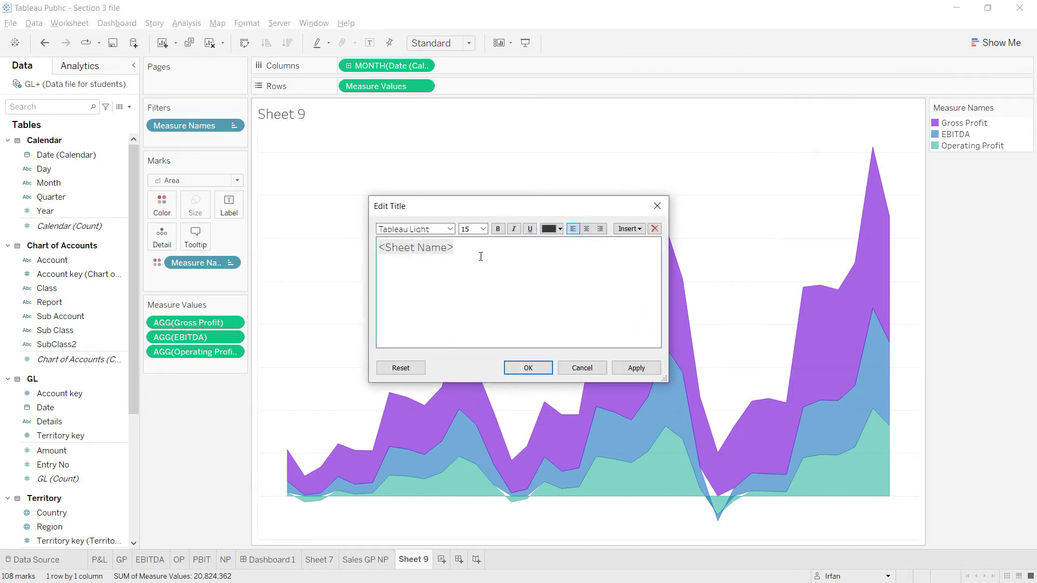
pyautogui.moveTo(479, 254); pyautogui.dragTo(407, 233)
pyautogui.press('Delete')
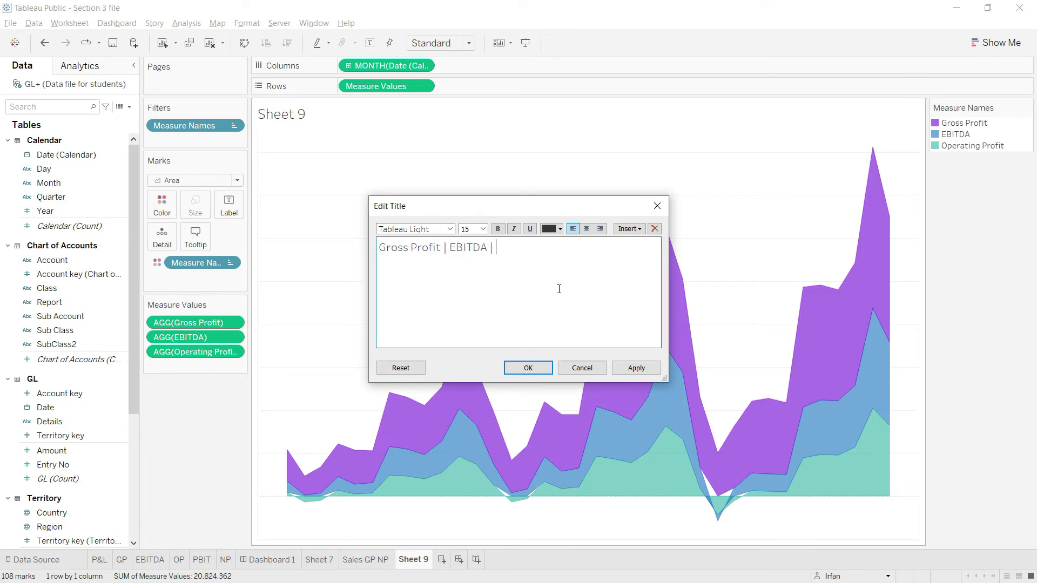
pyautogui.write('Operating')
pyautogui.hotkey('ctrl', 'shift', 'Left')
pyautogui.hotkey('ctrl', 'shift', 'Left')
pyautogui.hotkey('shift', 'Home')
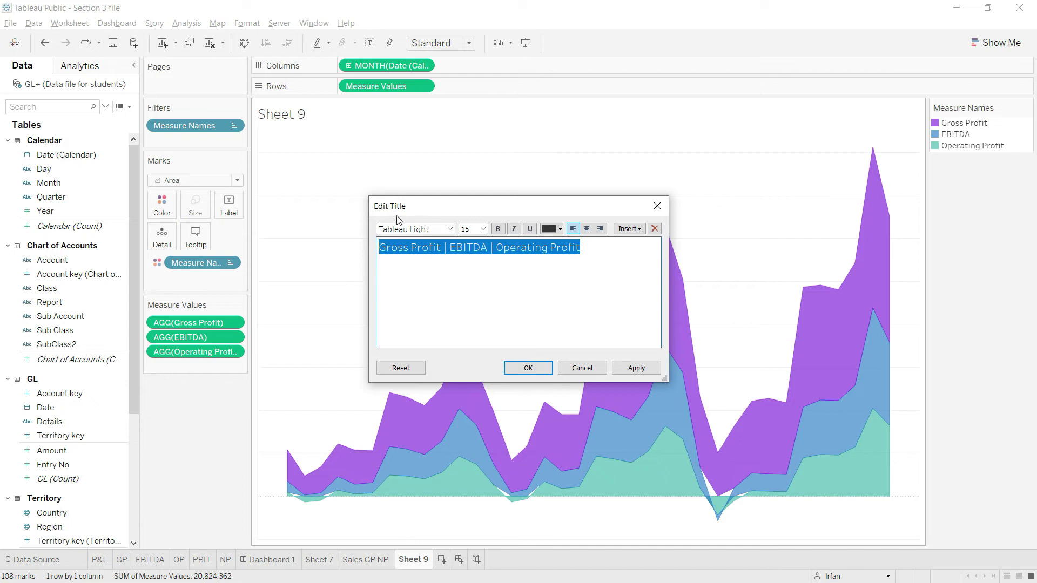
# Format the title in blue Verdana at size 10 and apply it
pyautogui.click(449, 229)
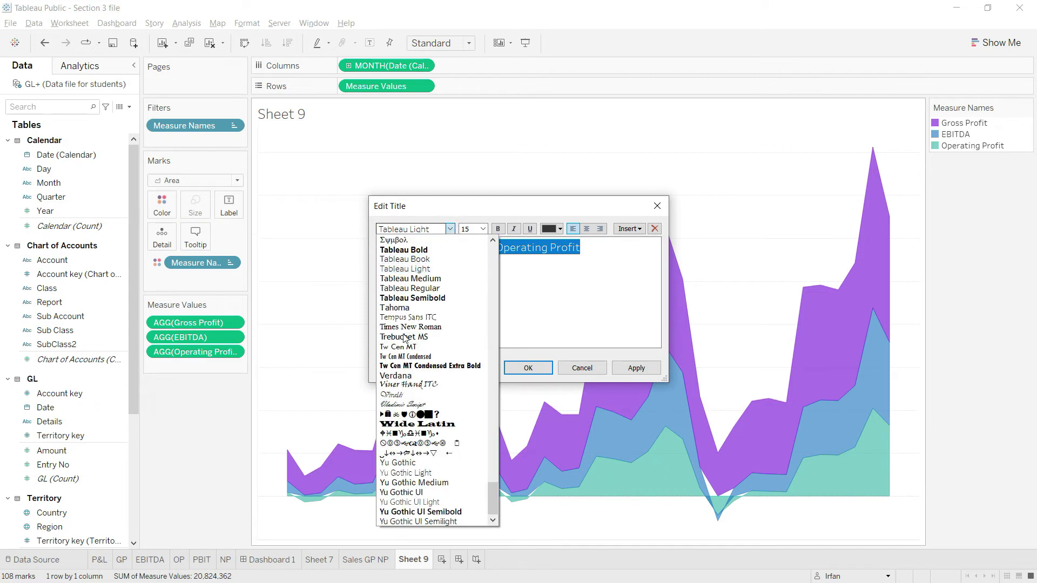
pyautogui.click(414, 376)
pyautogui.click(481, 229)
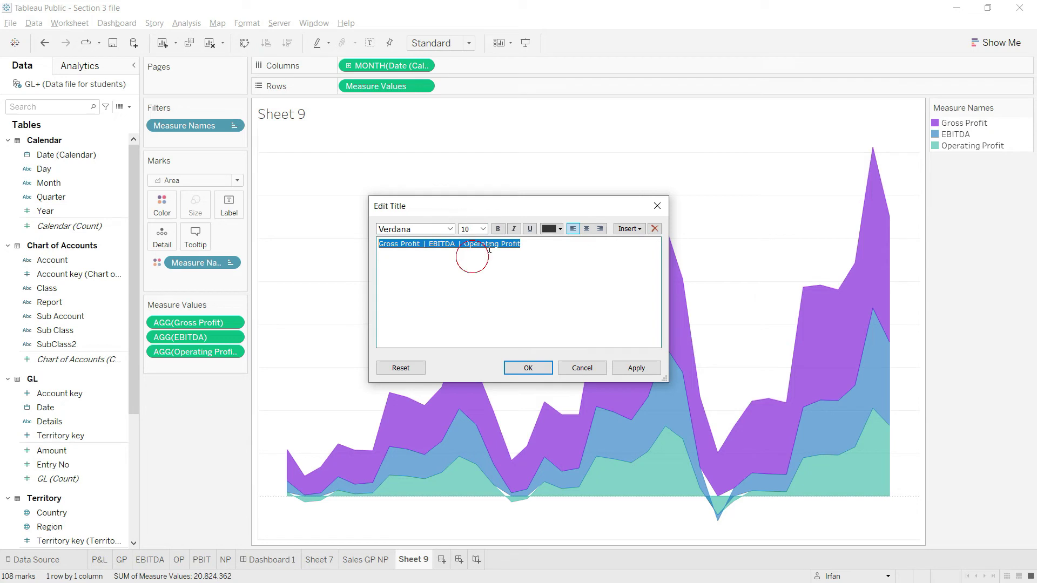
pyautogui.click(474, 251)
pyautogui.click(559, 229)
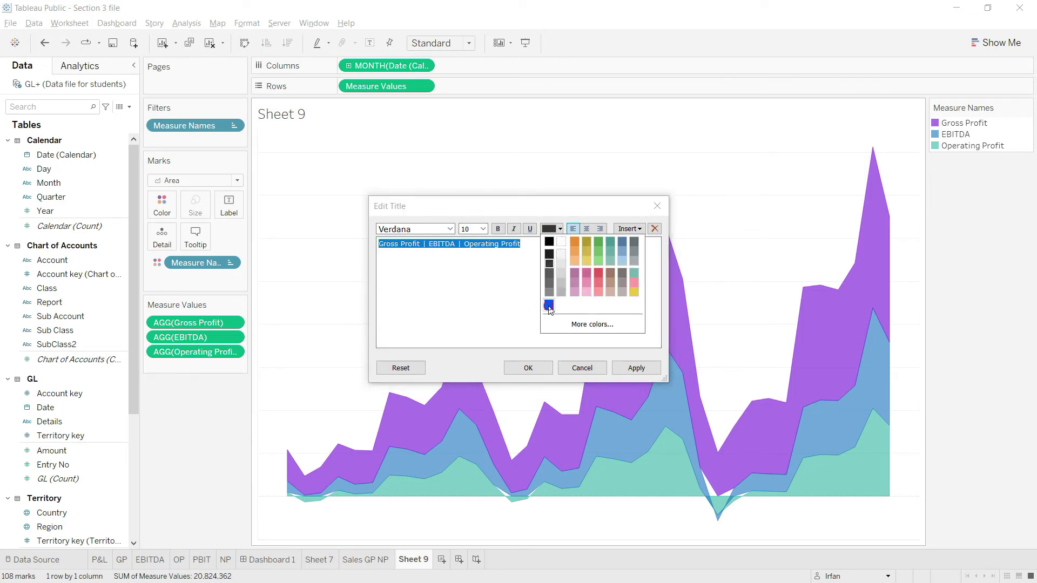
pyautogui.click(548, 305)
pyautogui.click(629, 368)
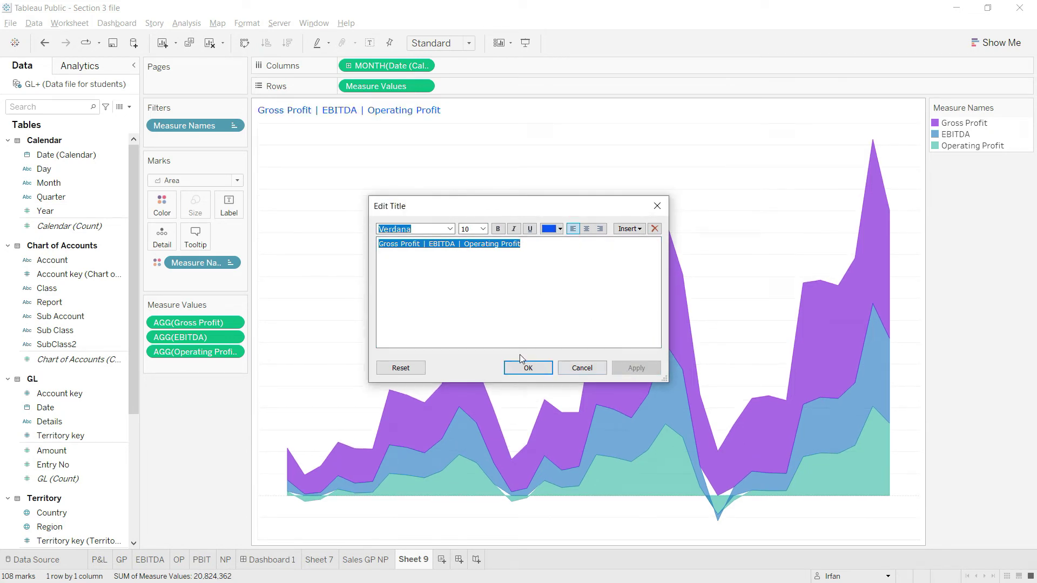
pyautogui.click(528, 367)
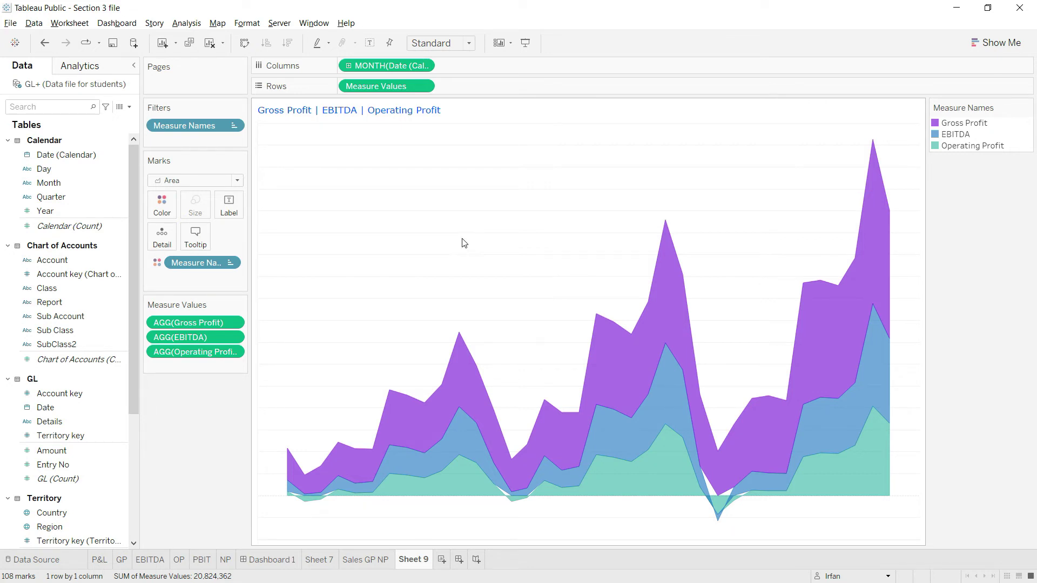
# Set the worksheet's row grid lines to None
pyautogui.click(246, 24)
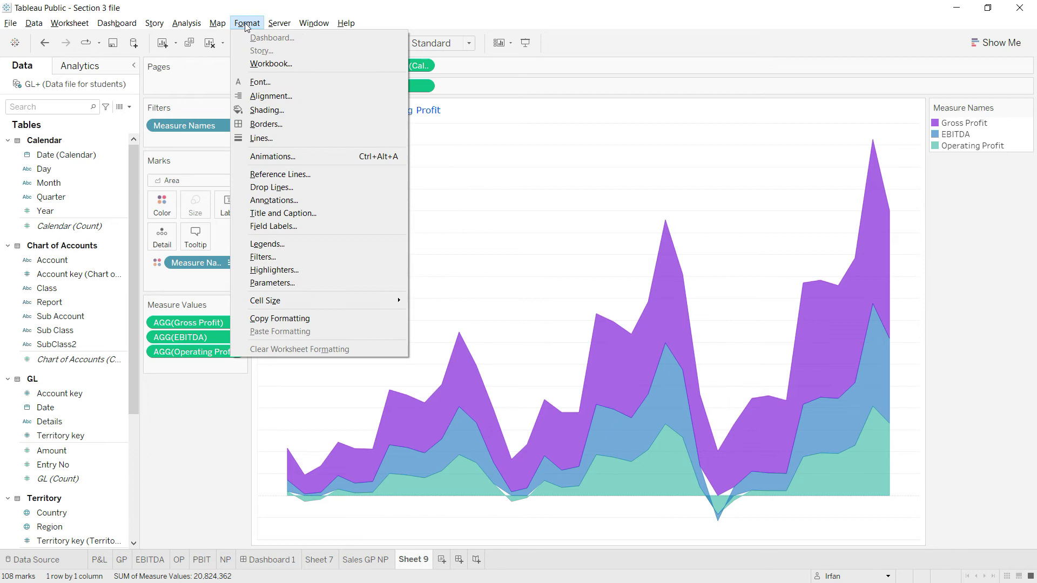
pyautogui.click(261, 138)
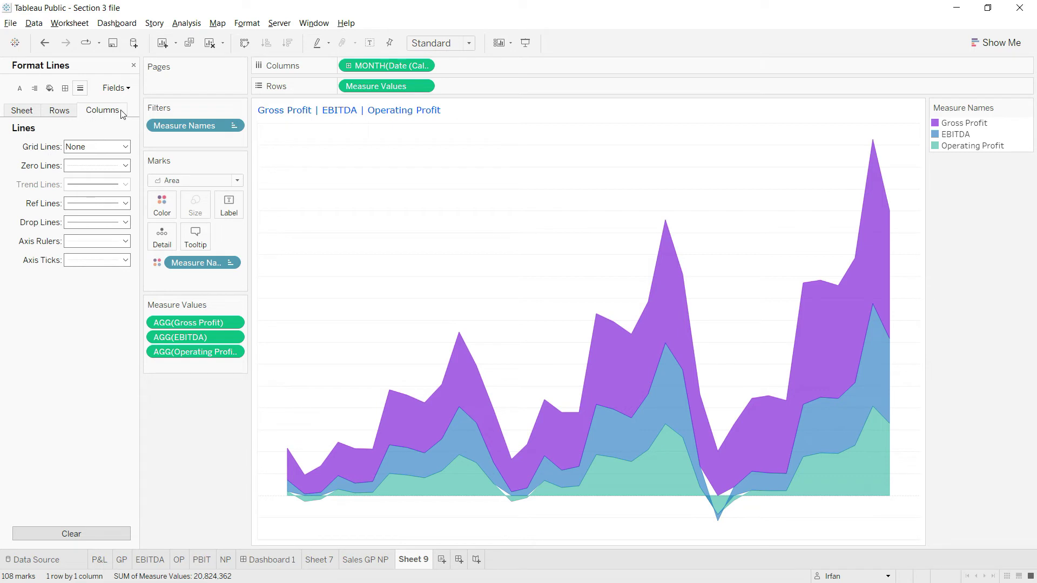
pyautogui.click(60, 110)
pyautogui.click(123, 147)
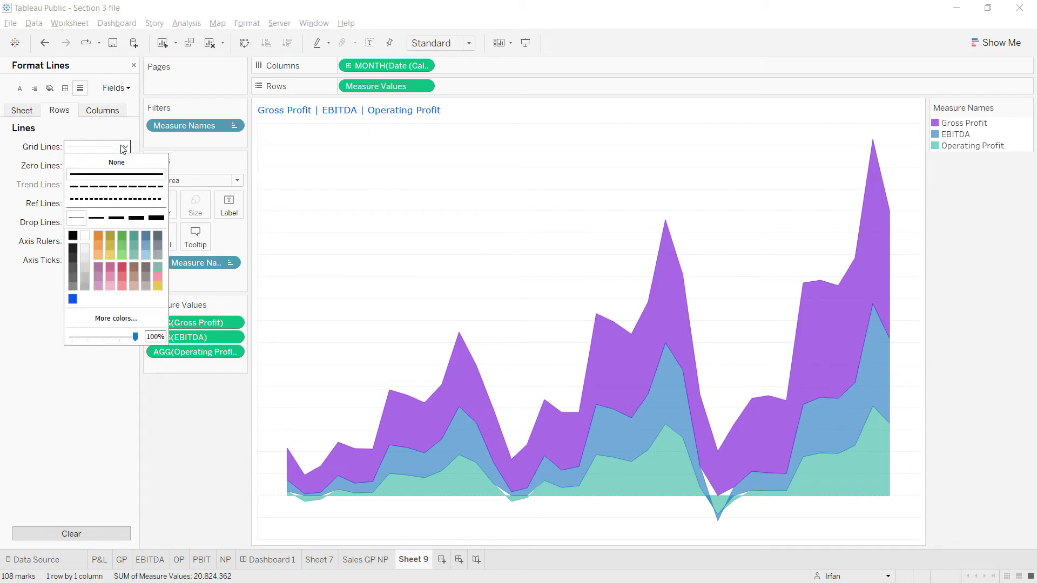
pyautogui.click(115, 162)
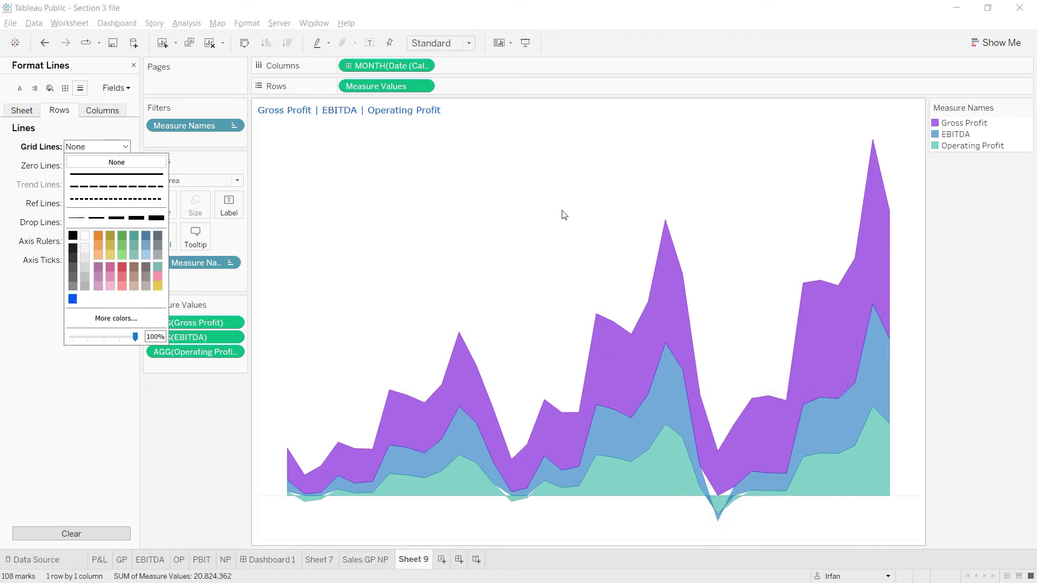
pyautogui.click(176, 425)
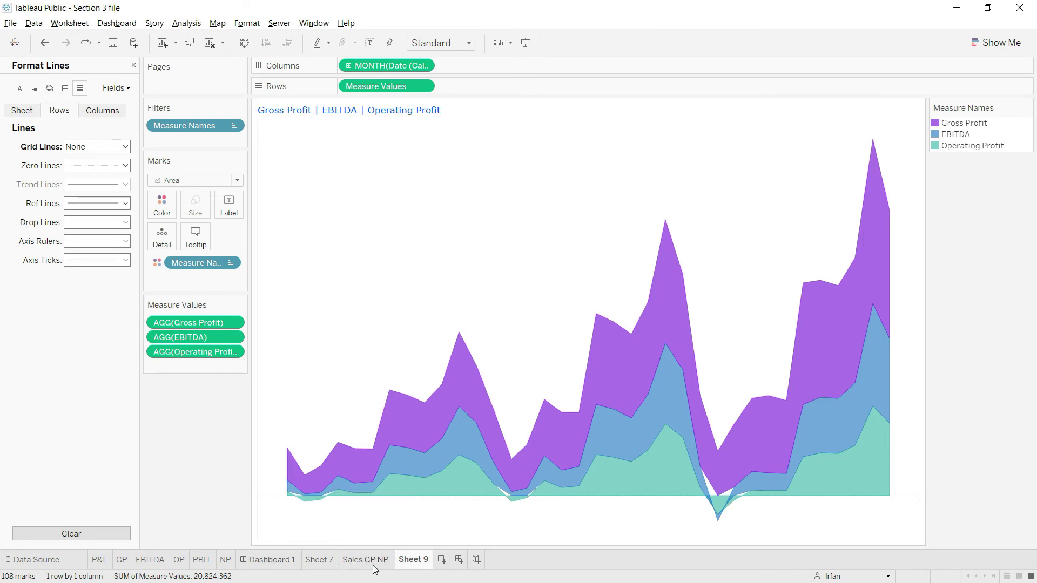
# Rename the Sheet 9 tab to 'GP EBITDA OP'
pyautogui.rightClick(426, 563)
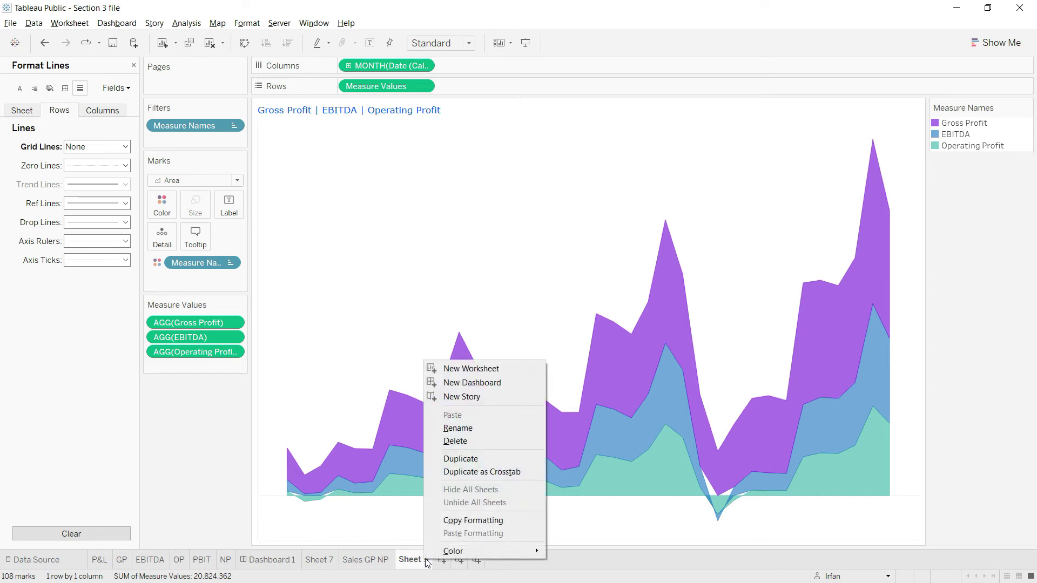
pyautogui.click(461, 429)
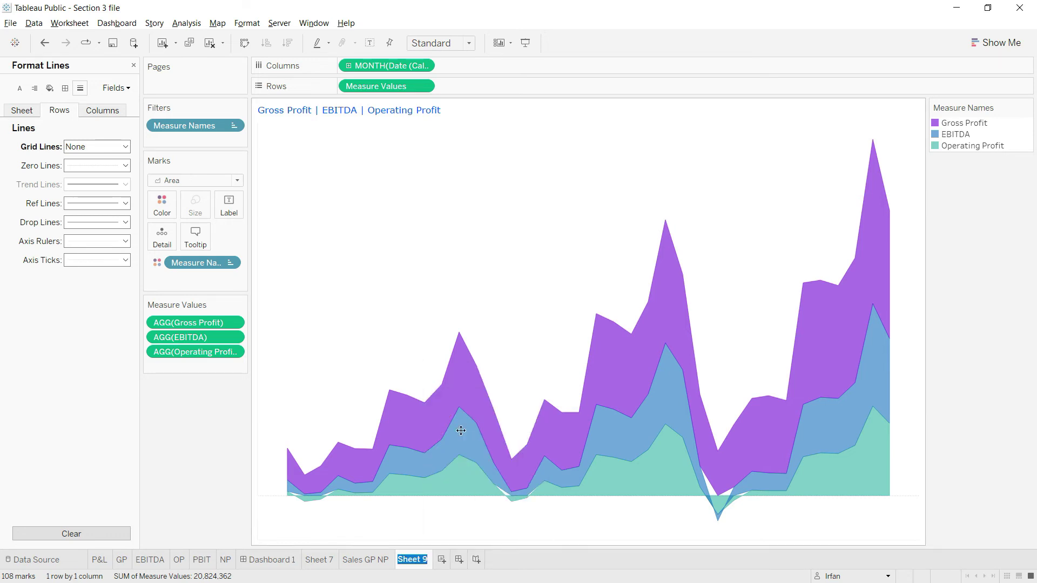
pyautogui.write('GP EBITDA OP')
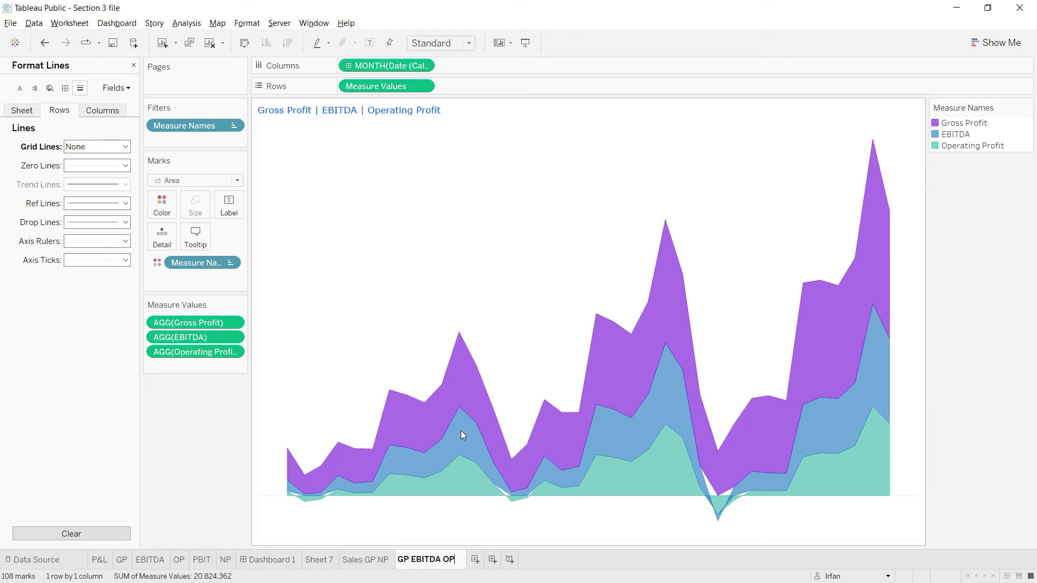
# Confirm the worksheet name and add the GP EBITDA OP sheet to Dashboard 1
pyautogui.click(223, 456)
pyautogui.click(285, 559)
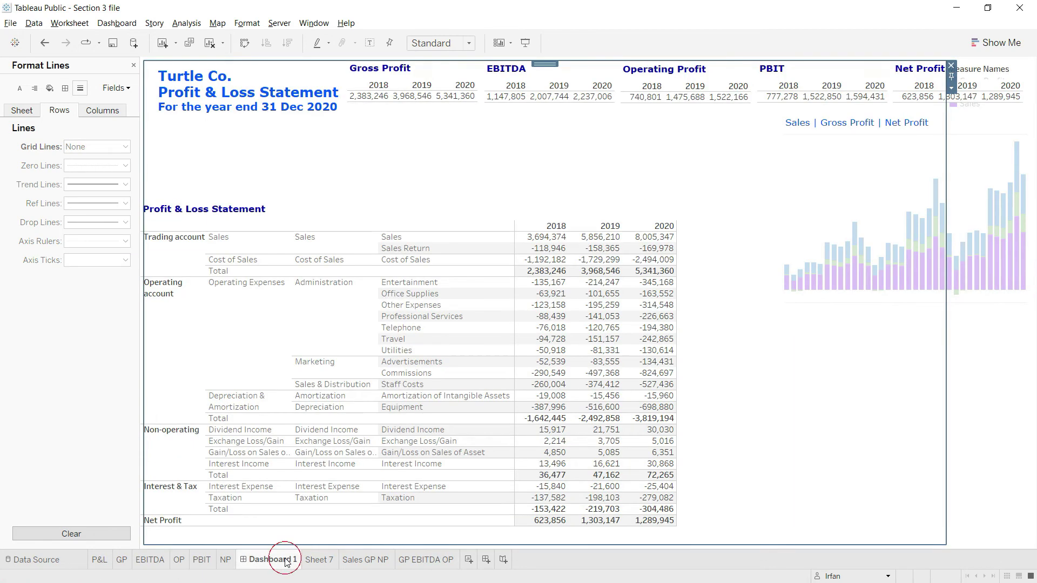
pyautogui.click(135, 65)
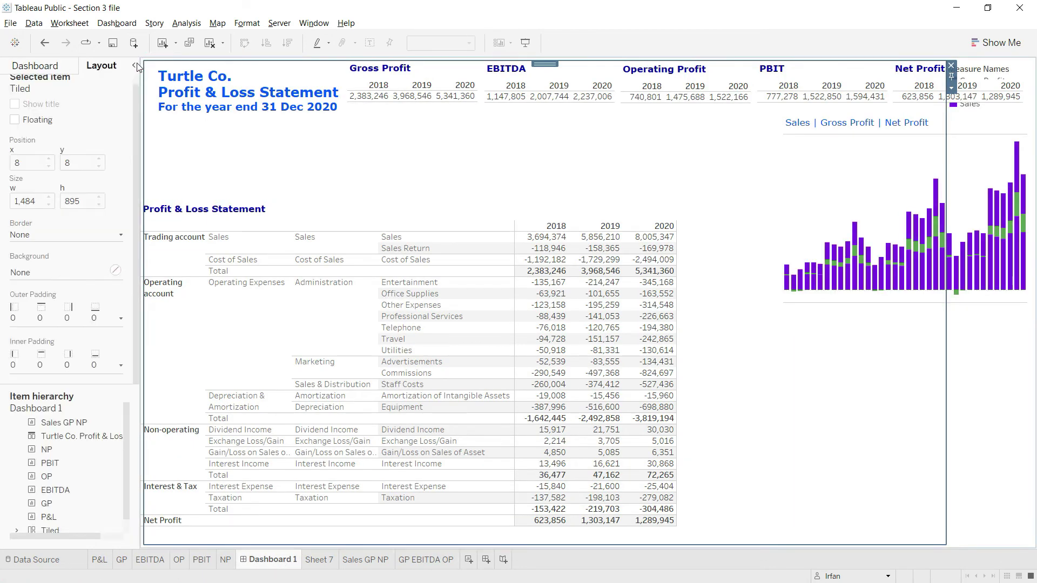
pyautogui.click(37, 64)
pyautogui.moveTo(55, 316)
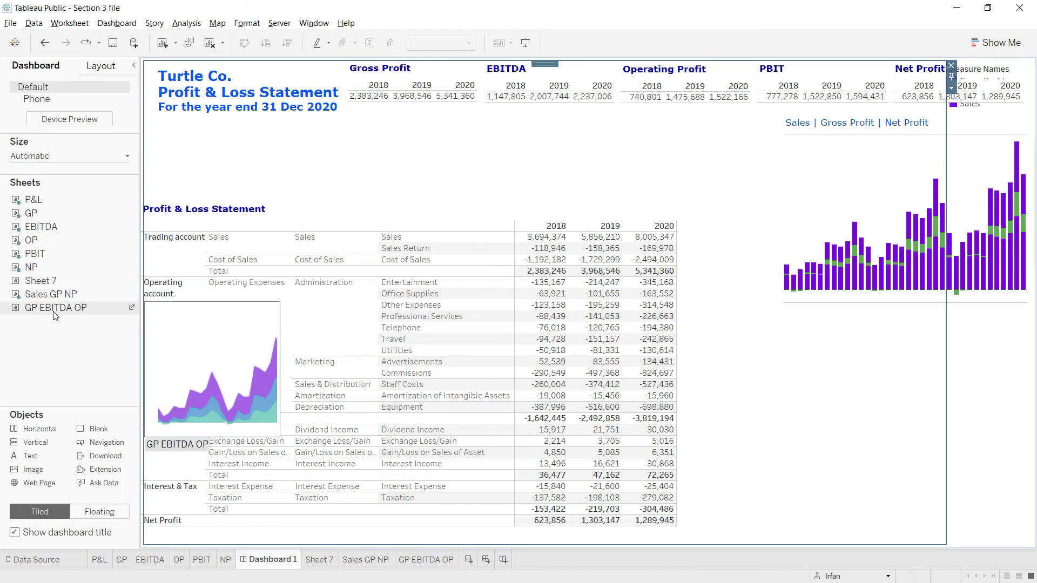
pyautogui.rightClick(54, 311)
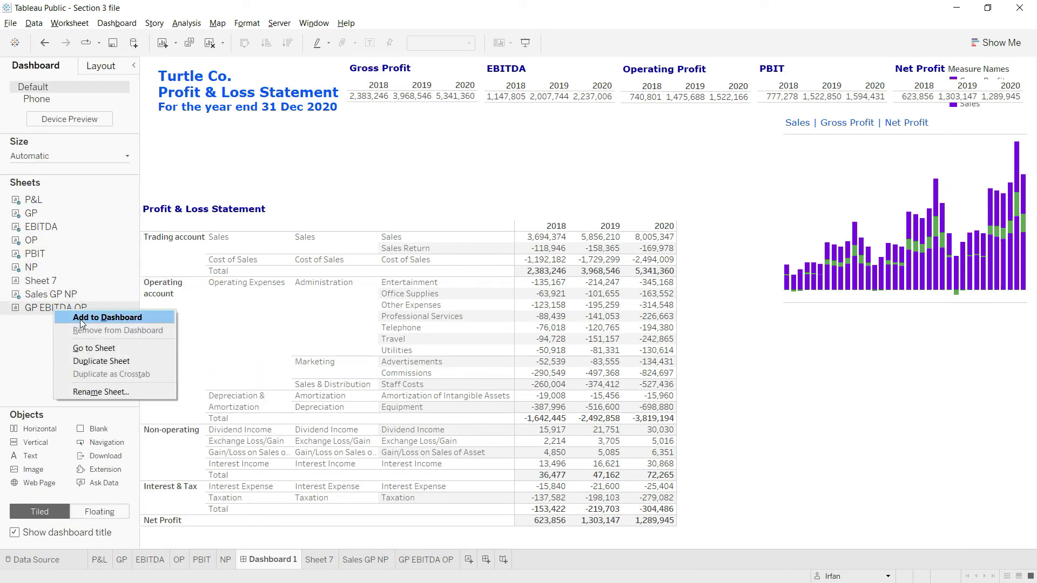
pyautogui.click(80, 320)
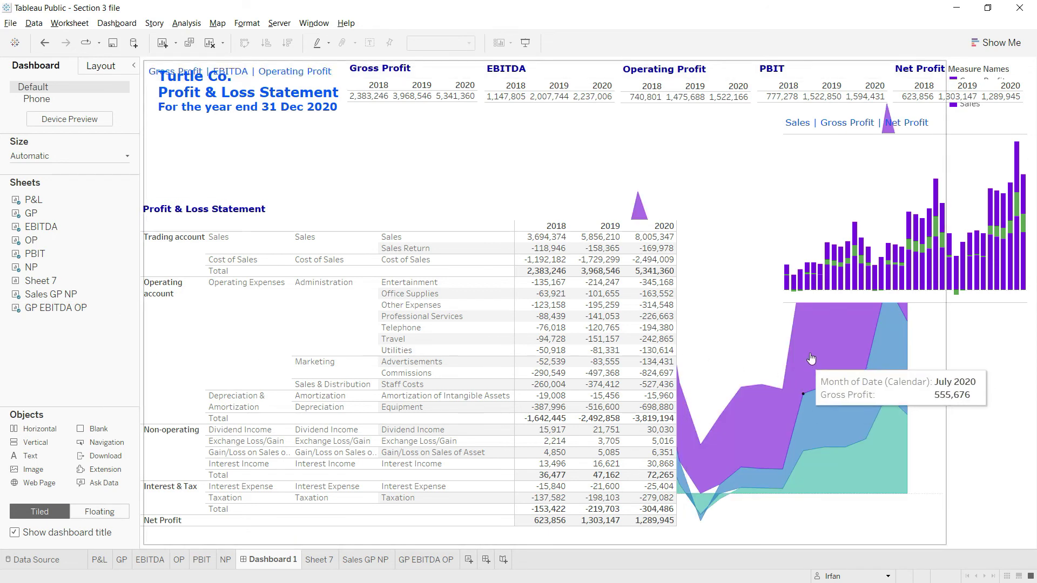
# Make the area chart floating, move it to the lower right beside the bar chart, and narrow it
pyautogui.click(751, 322)
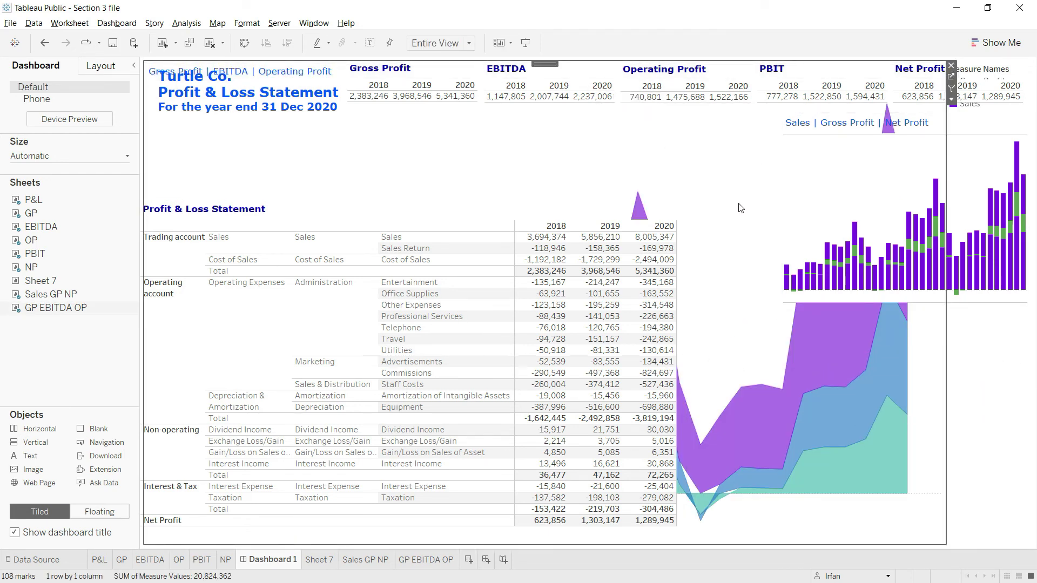
pyautogui.click(104, 67)
pyautogui.click(15, 119)
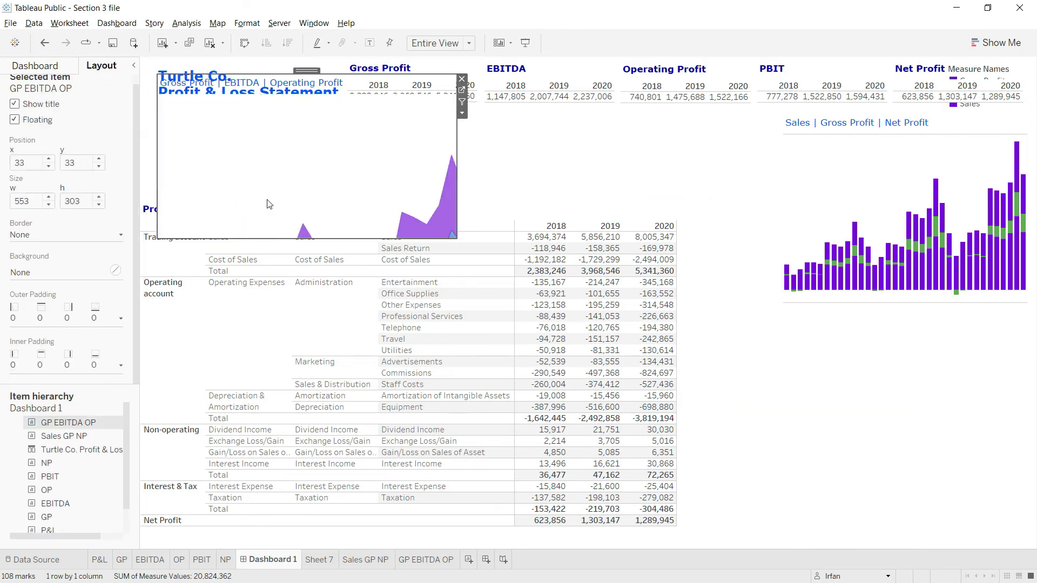
pyautogui.moveTo(306, 70); pyautogui.dragTo(884, 322)
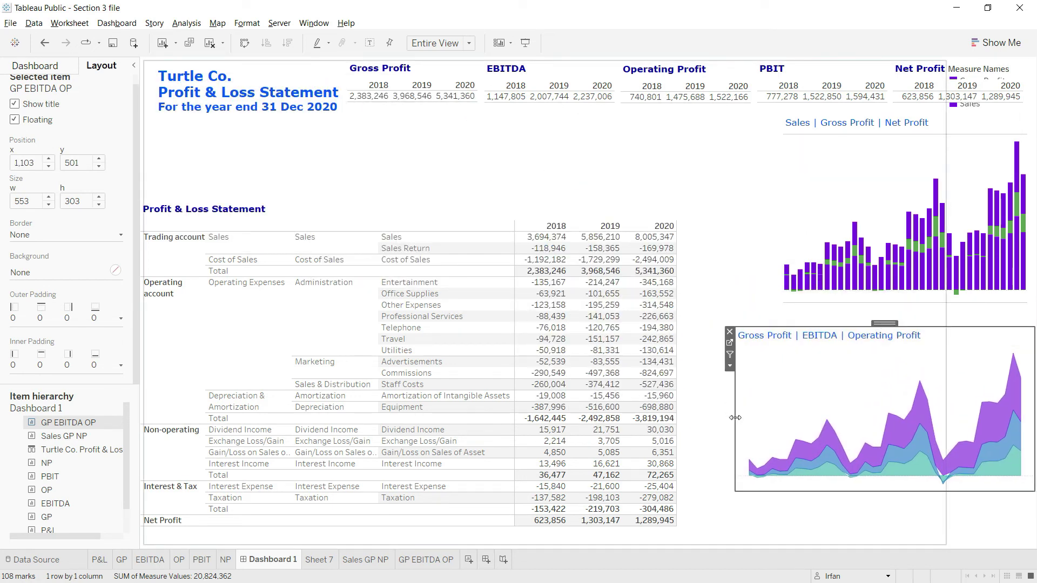
pyautogui.moveTo(735, 418); pyautogui.dragTo(780, 411)
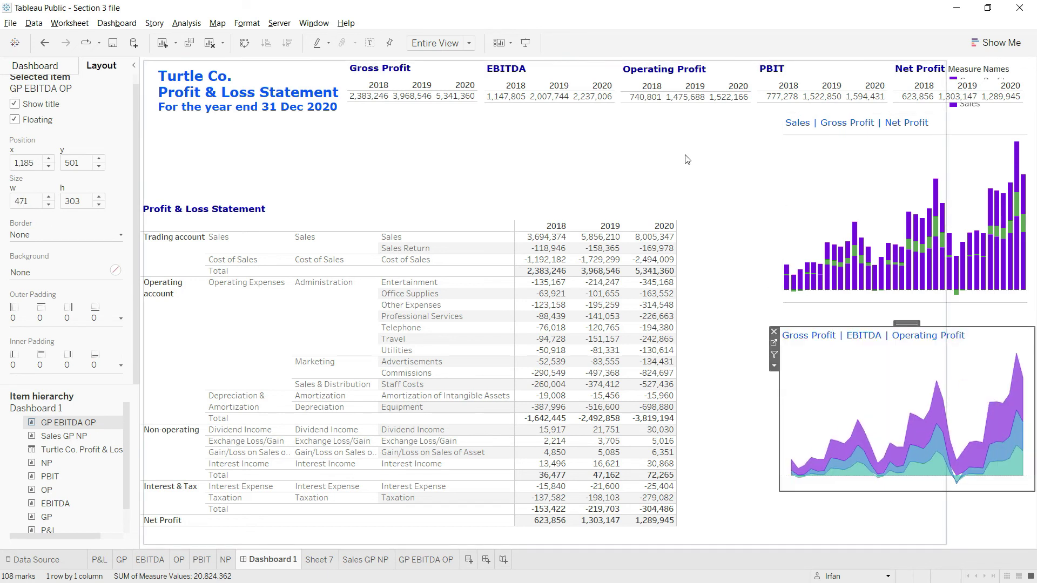
# Remove the right-side legend container from the dashboard, then switch to the Sales GP NP worksheet
pyautogui.click(733, 170)
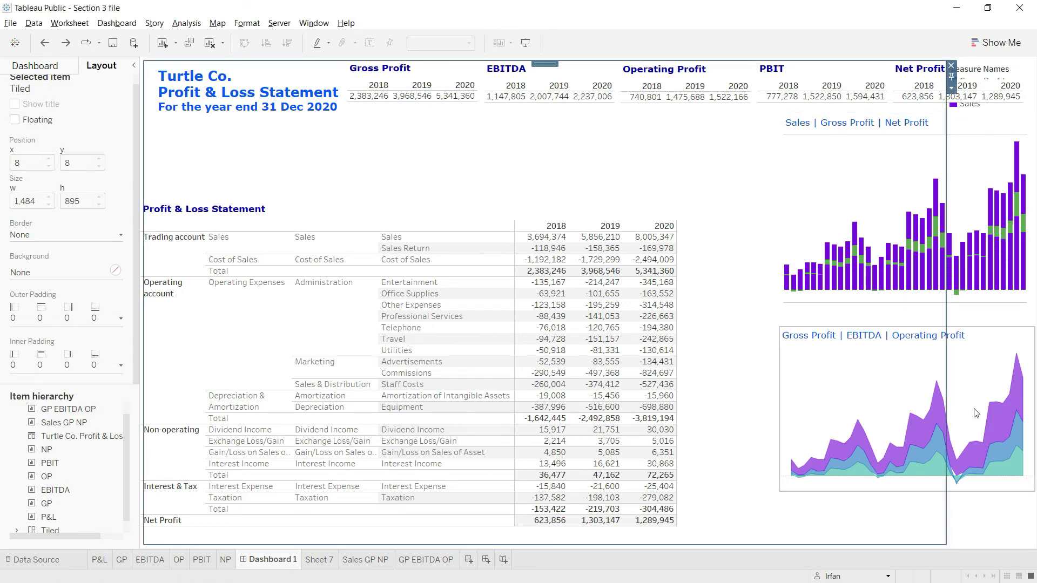
pyautogui.click(950, 66)
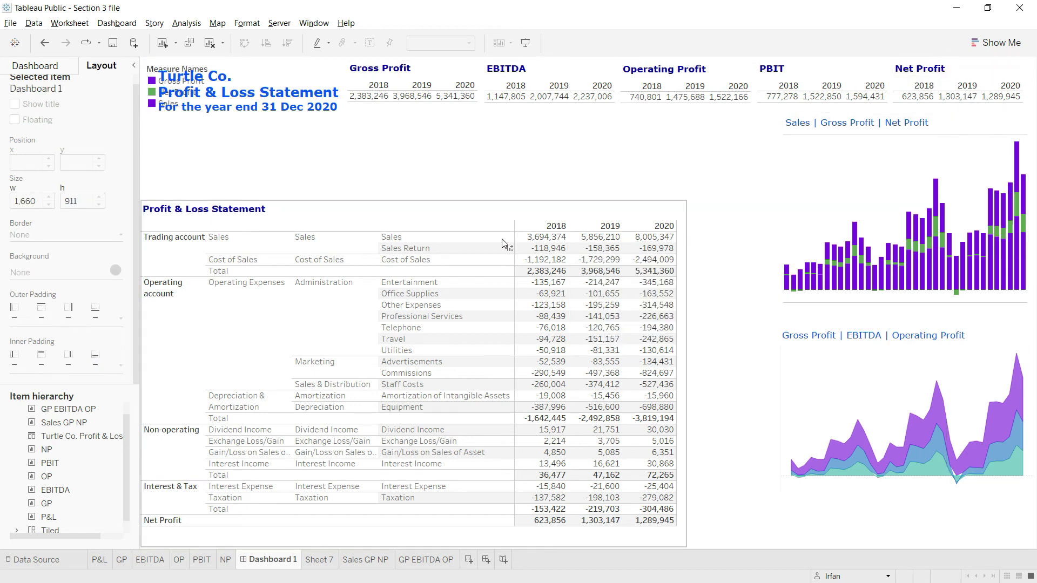
pyautogui.click(151, 79)
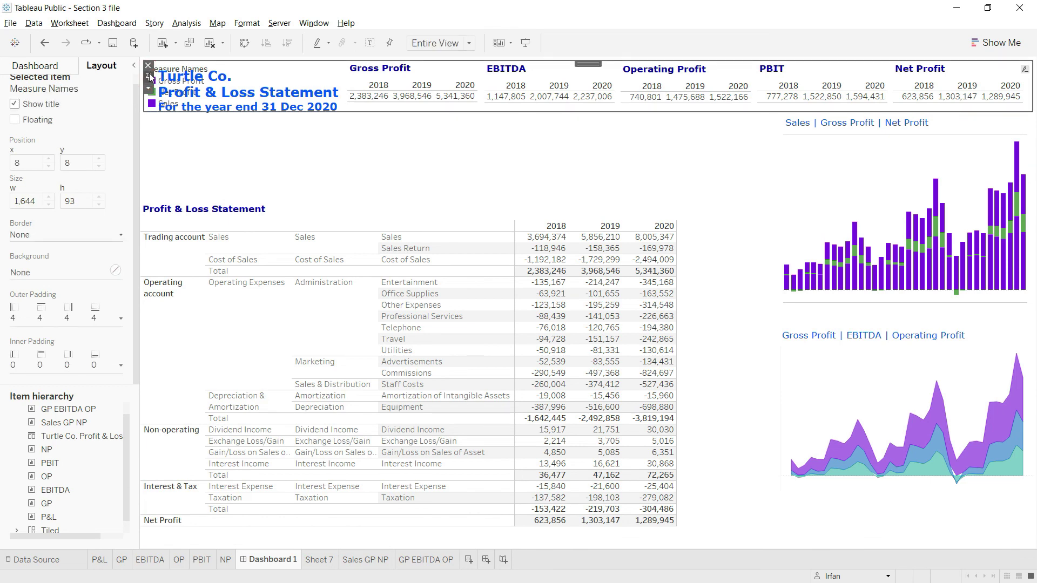
pyautogui.click(190, 147)
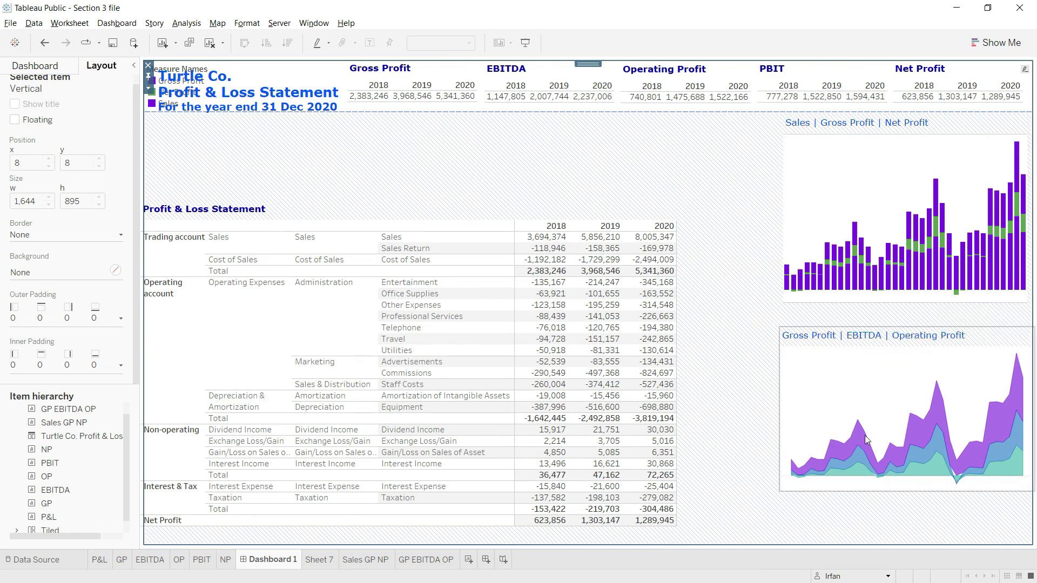
pyautogui.click(381, 561)
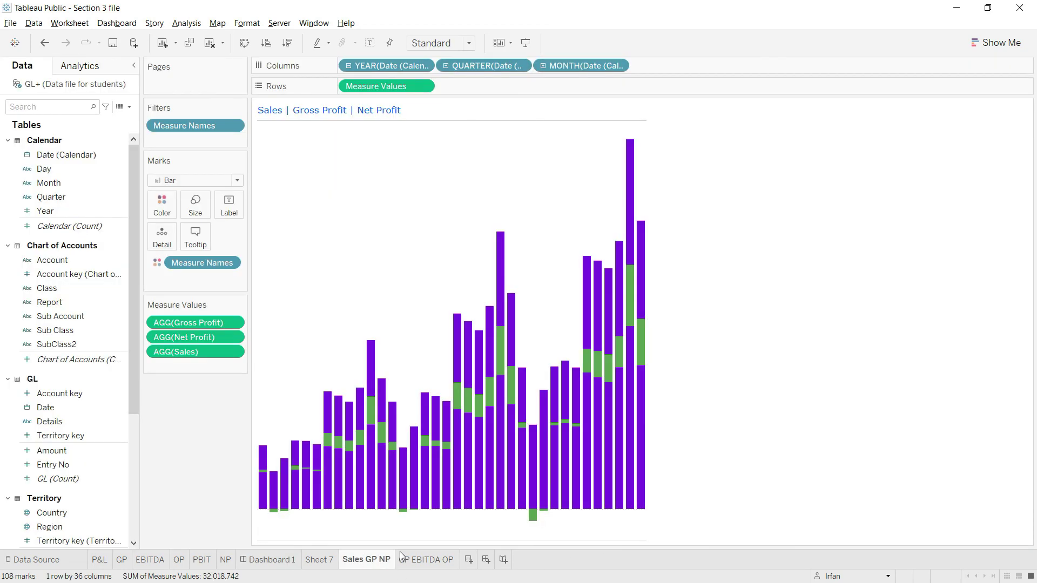
# Hide the Measure Names legend card on the GP EBITDA OP worksheet, then go back to Dashboard 1
pyautogui.click(430, 559)
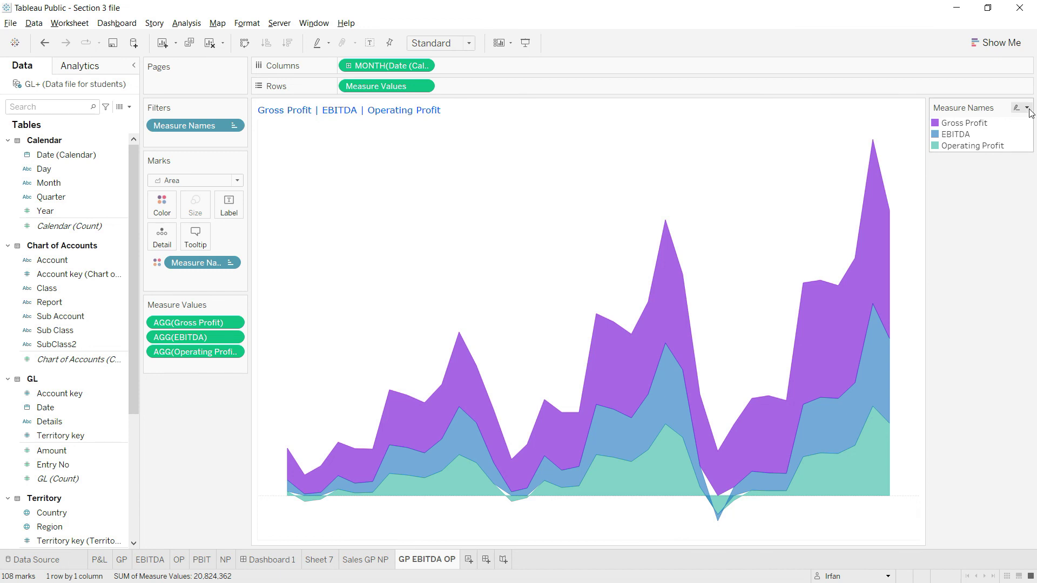
pyautogui.click(1028, 109)
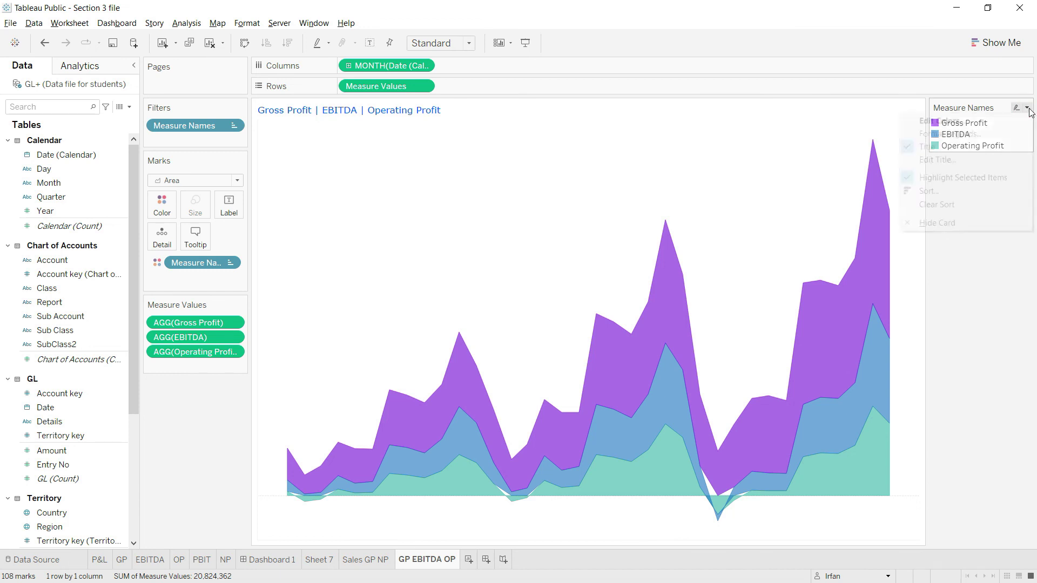
pyautogui.click(951, 222)
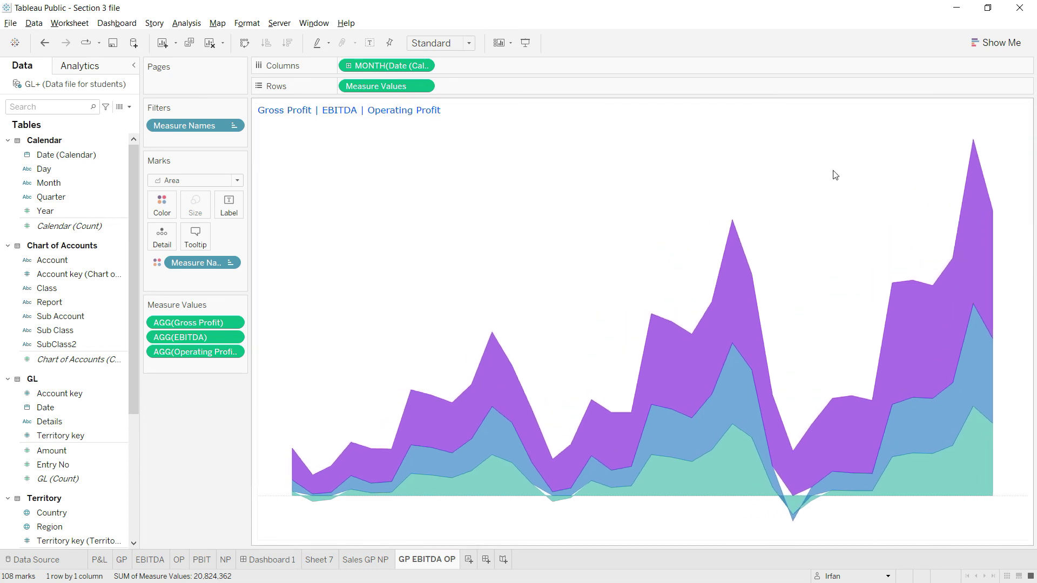
pyautogui.click(290, 561)
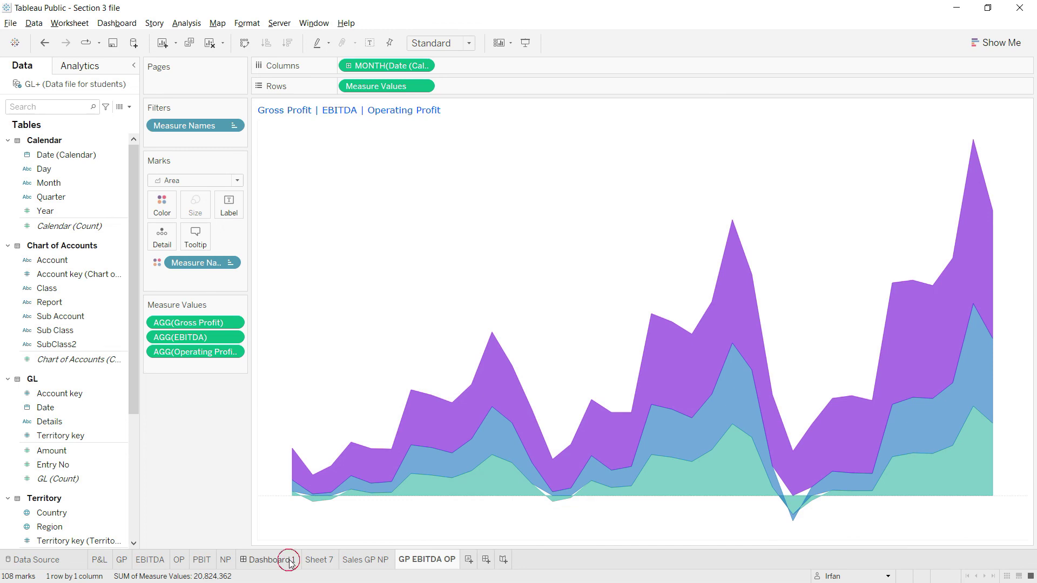
# Float the Turtle Co. title, delete the Measure Names legend, and place the title in the top-left corner
pyautogui.click(188, 156)
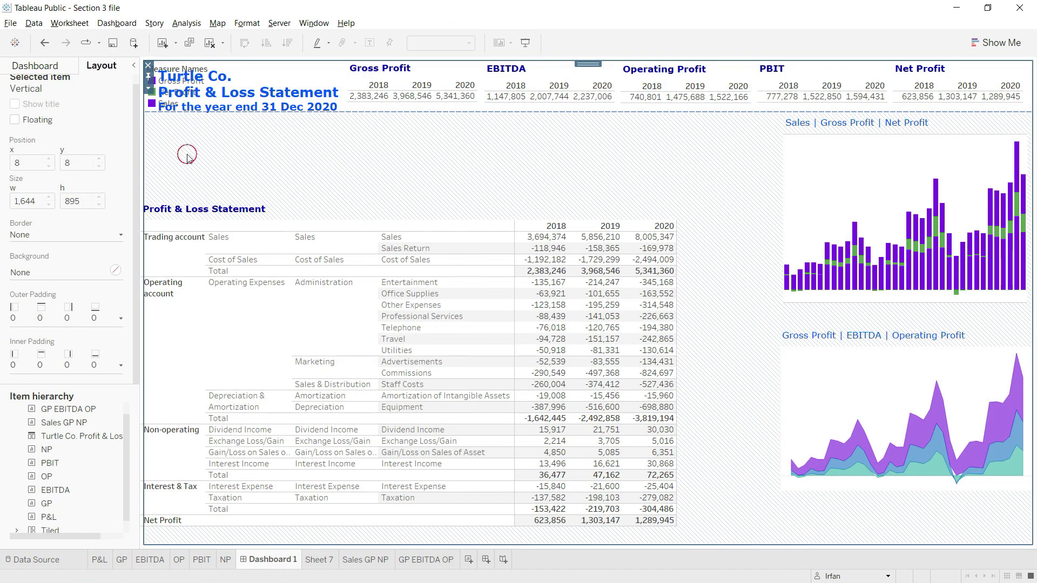
pyautogui.click(209, 81)
pyautogui.moveTo(250, 62); pyautogui.dragTo(287, 102)
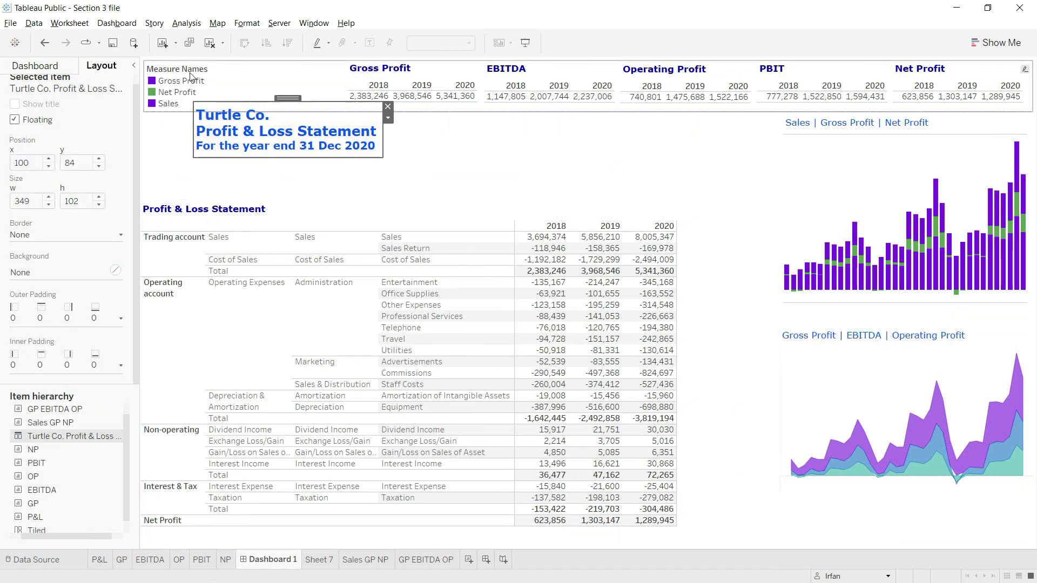
pyautogui.click(153, 71)
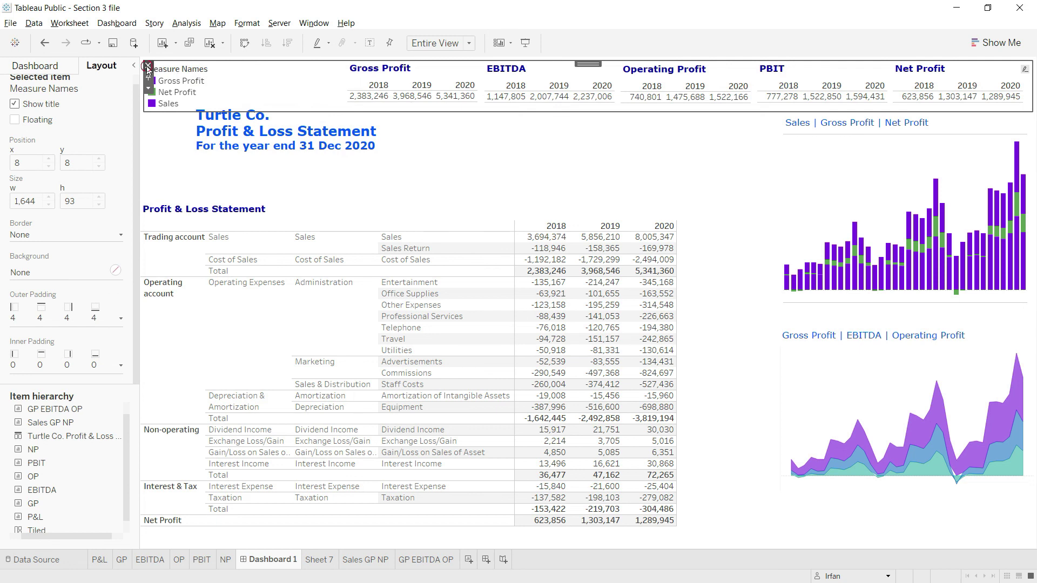
pyautogui.click(280, 117)
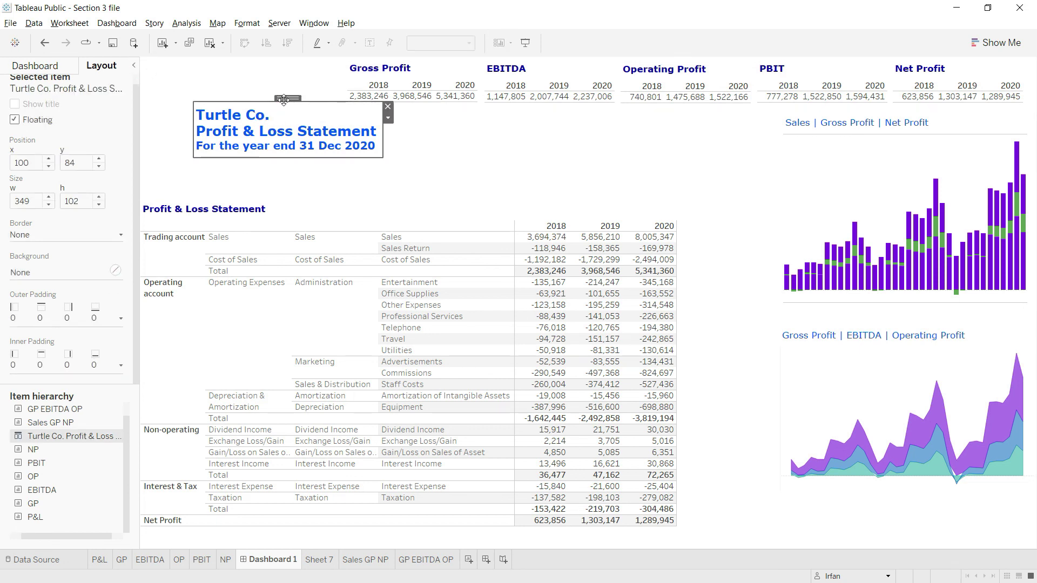
pyautogui.moveTo(285, 99); pyautogui.dragTo(241, 57)
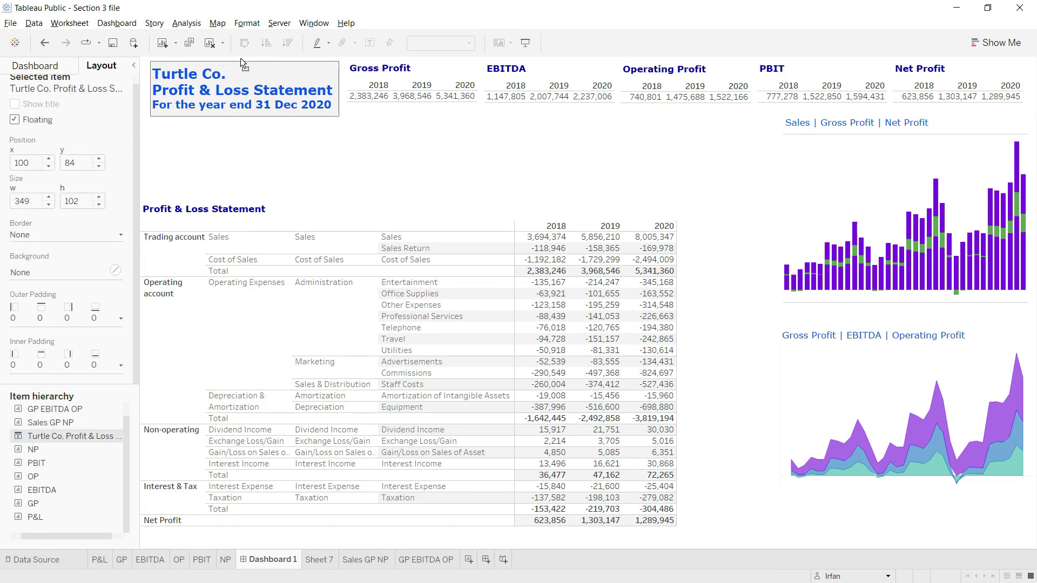
pyautogui.click(417, 164)
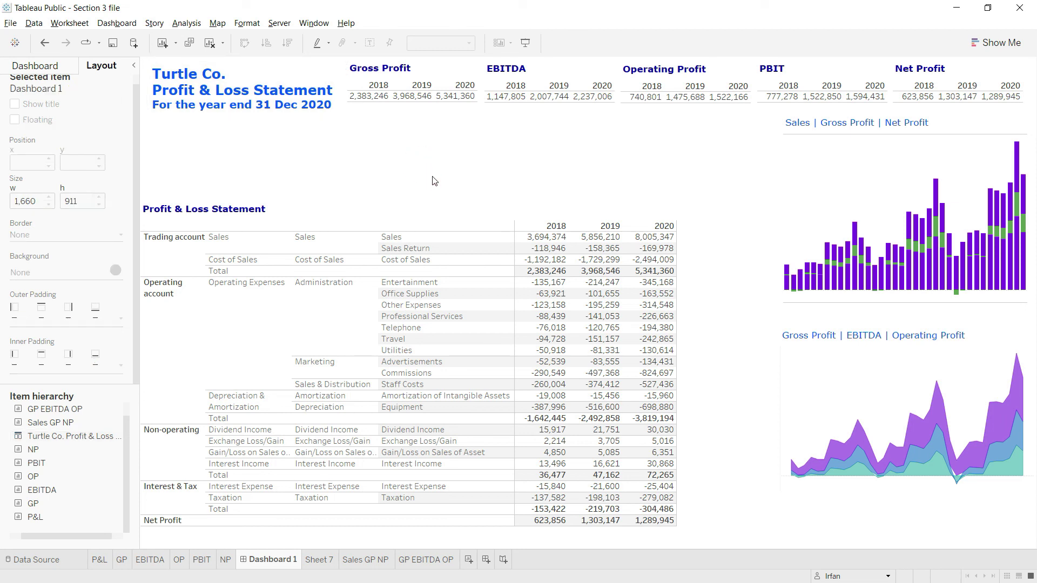